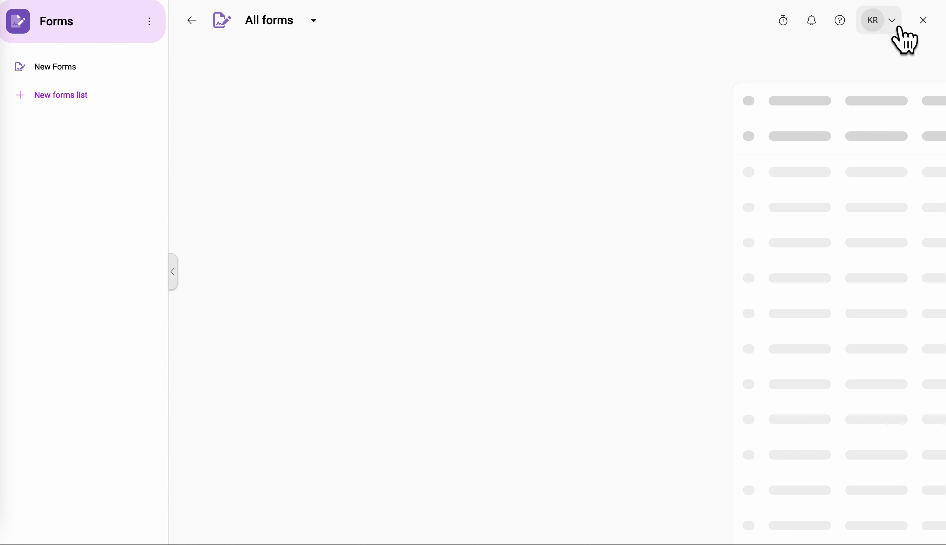
Step: View the WordPress integration for Notes and the module shop from the dashboard, closing each one again
click(925, 24)
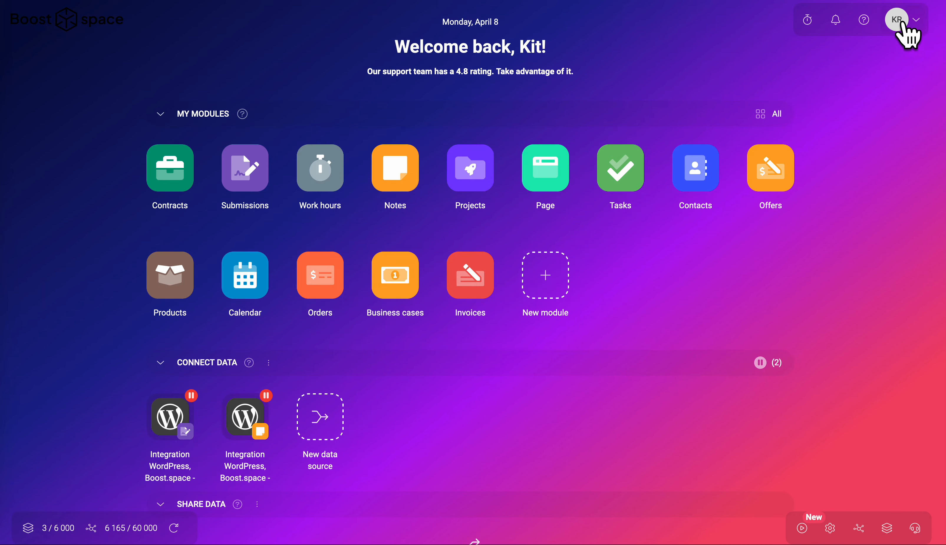
click(245, 413)
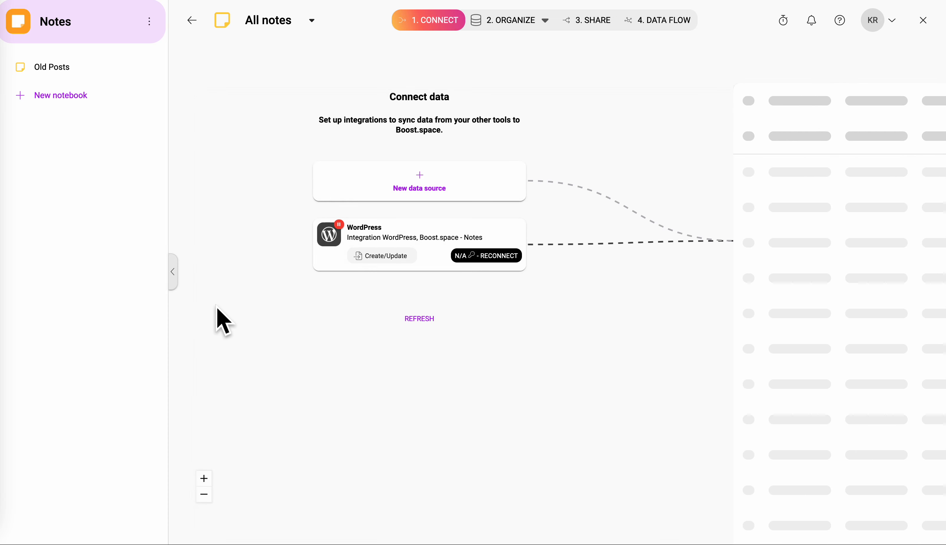
click(399, 224)
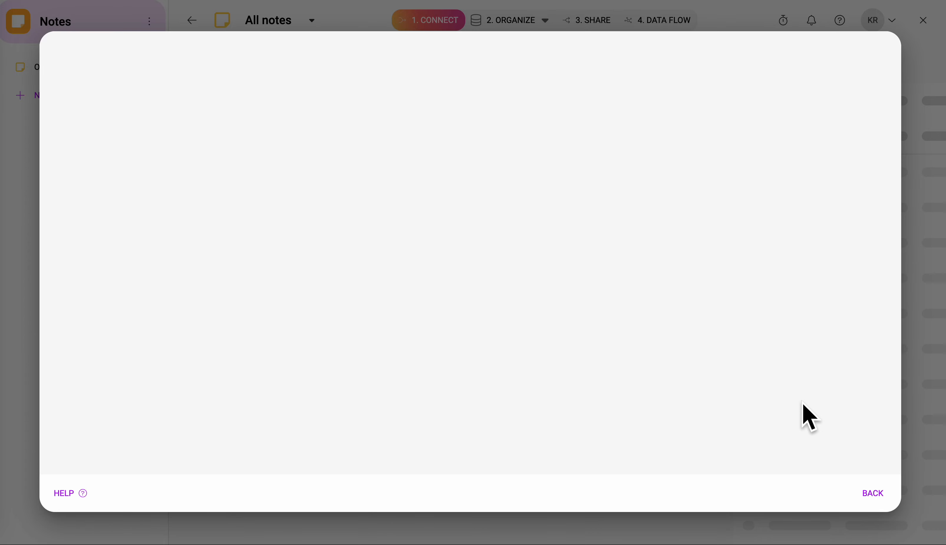
click(864, 493)
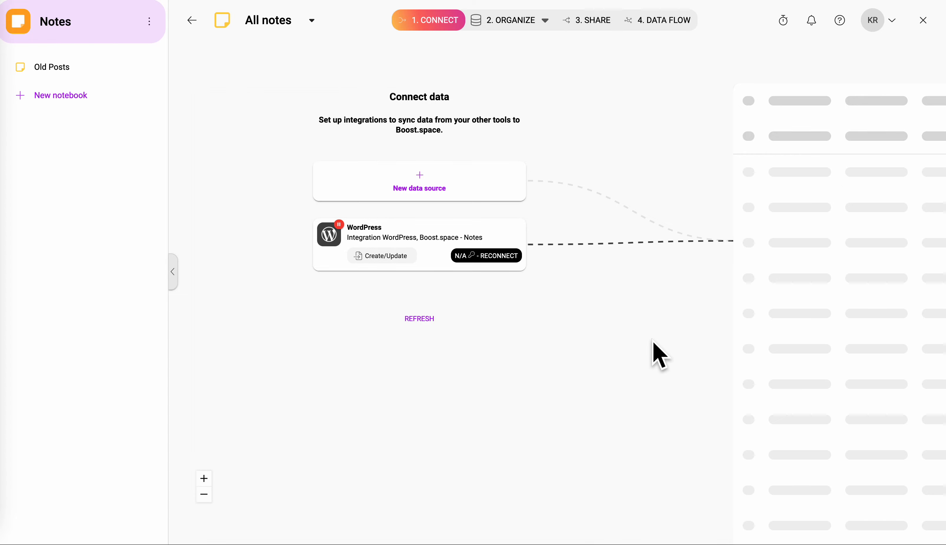
click(922, 21)
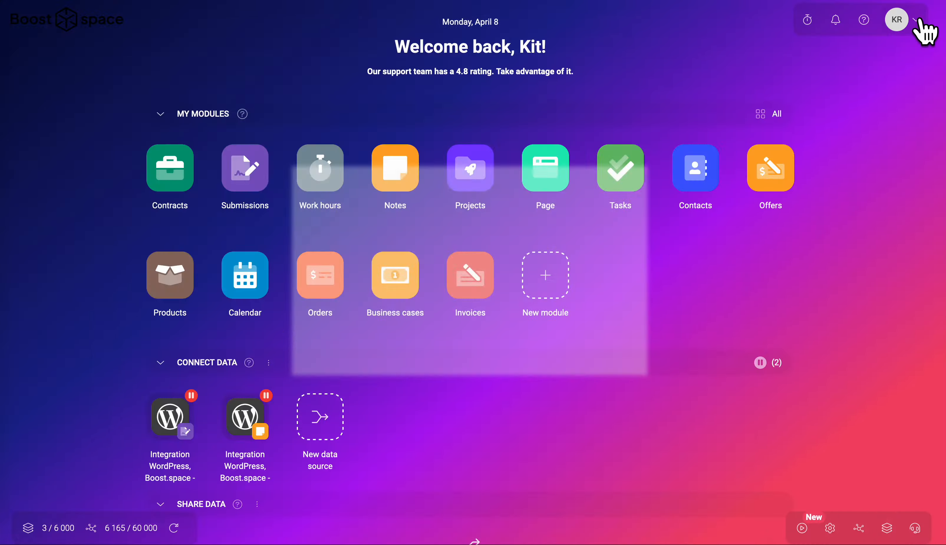
click(887, 529)
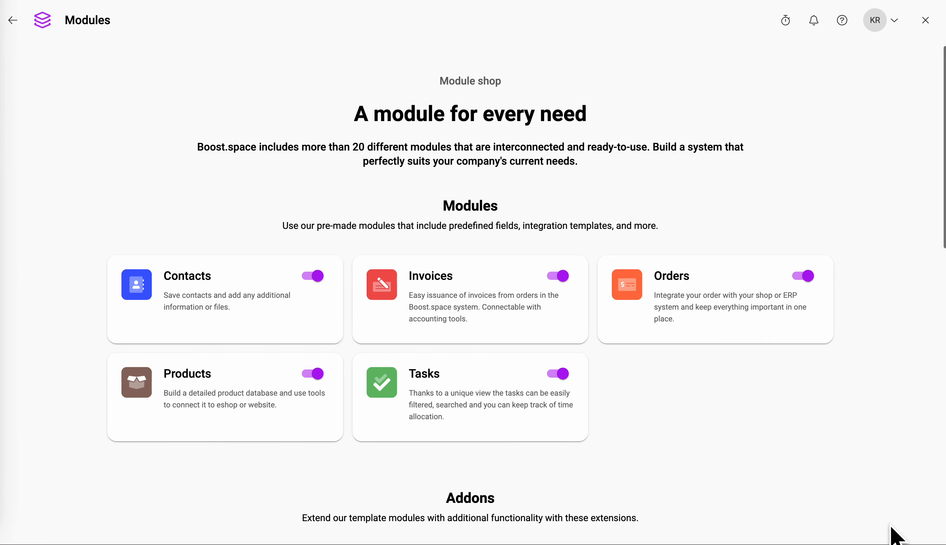
click(930, 24)
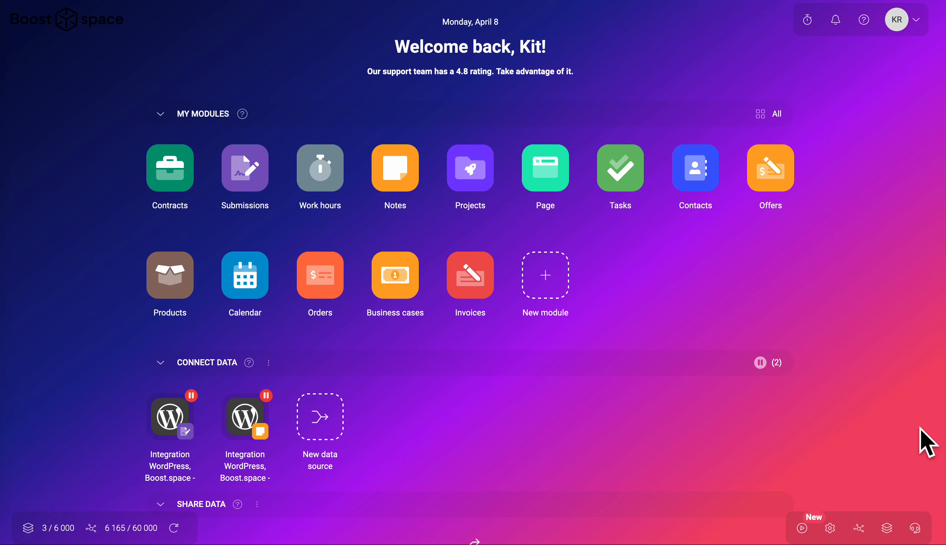
Step: Open the integrator and bring up the "Integration WordPress, Boost.space - Forms" scenario for editing
click(862, 528)
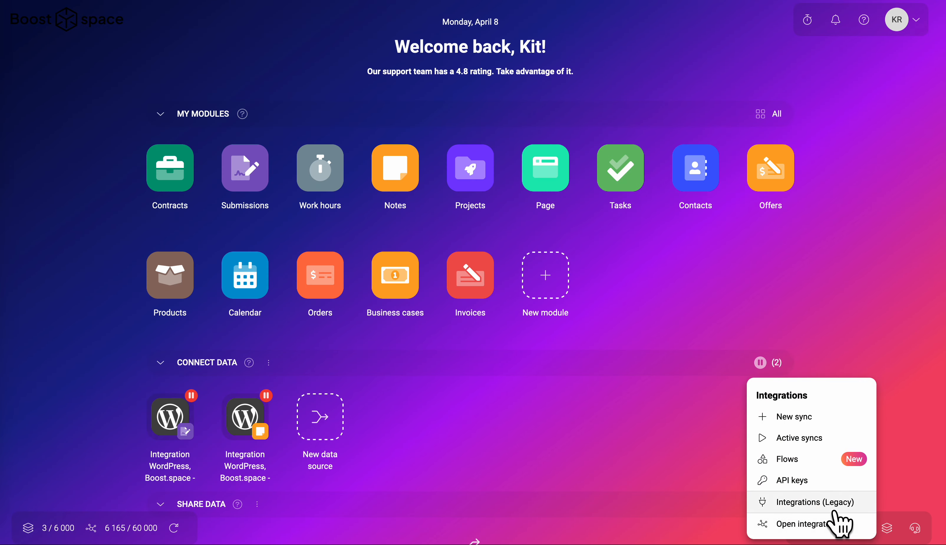
click(839, 526)
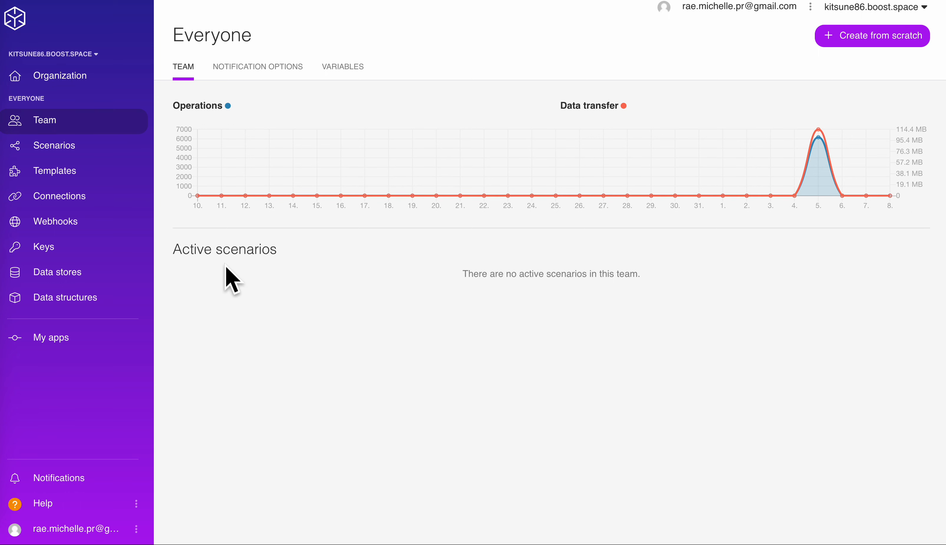
click(91, 165)
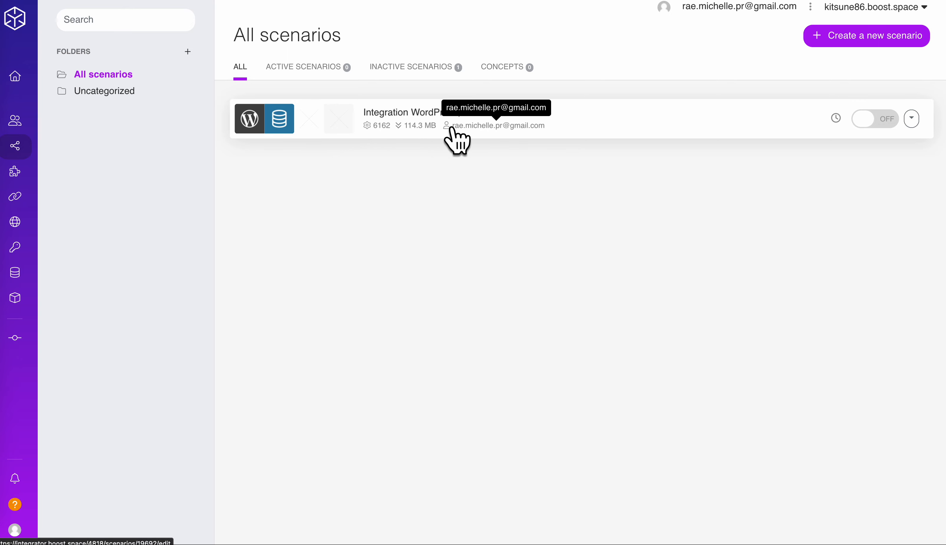
click(912, 119)
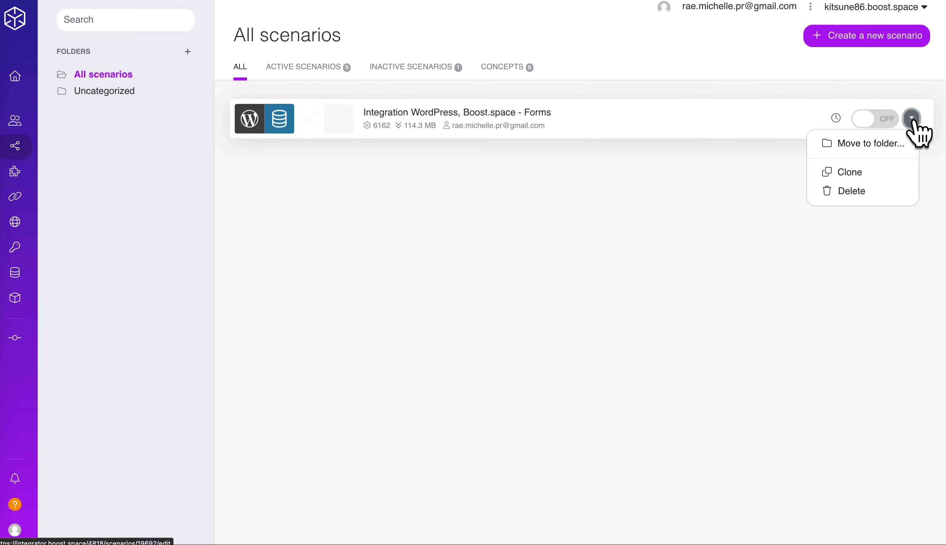
click(588, 121)
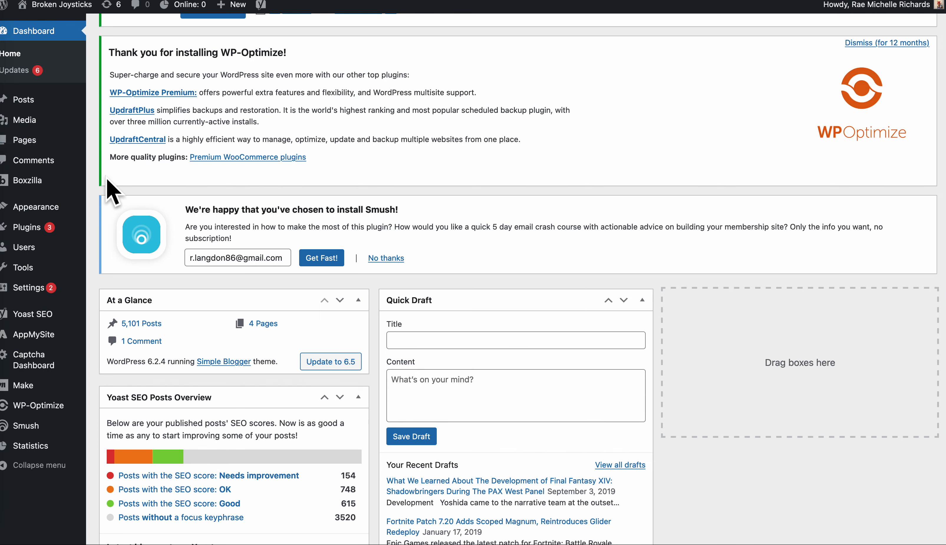
mouse_move(34, 384)
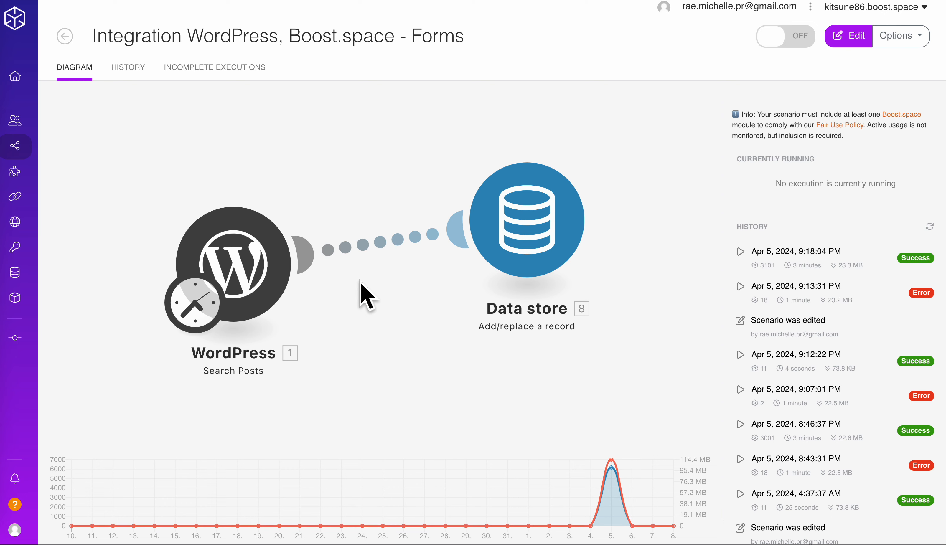
click(527, 245)
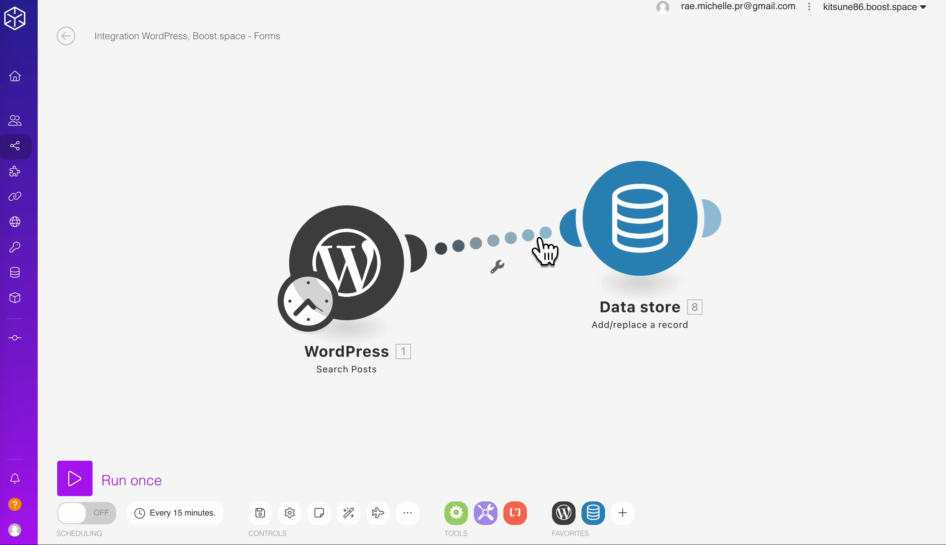
Step: Review the key, overwrite and record settings of the Data store module and close its settings
click(655, 235)
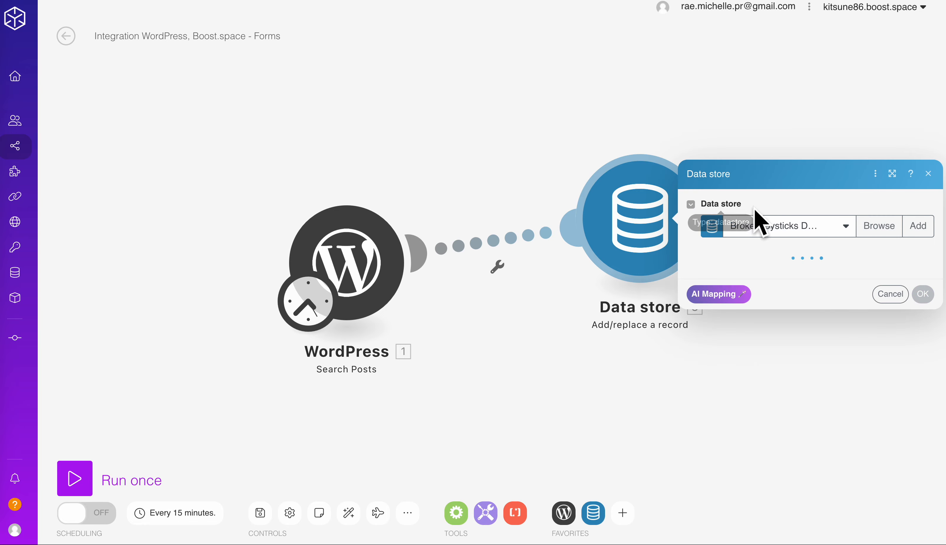
scroll(780, 240, down, 1)
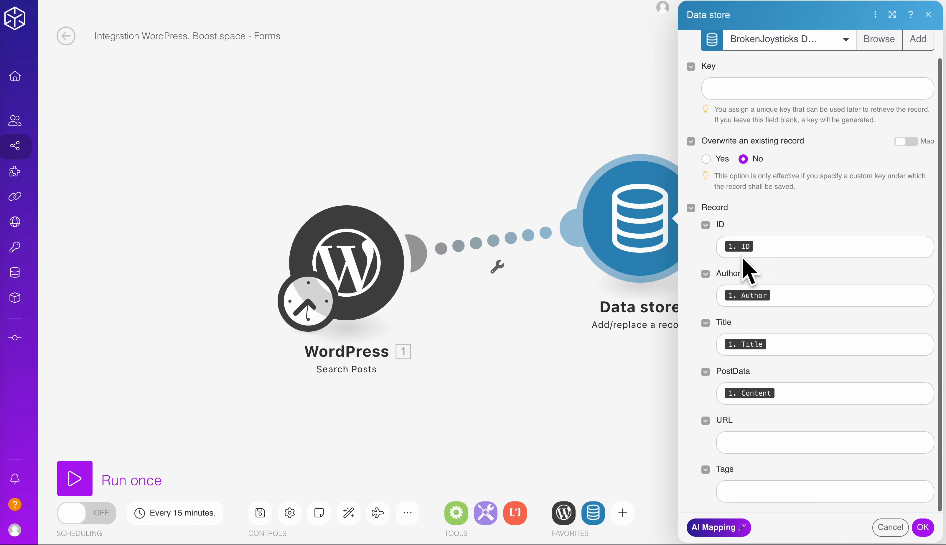
scroll(768, 180, up, 1)
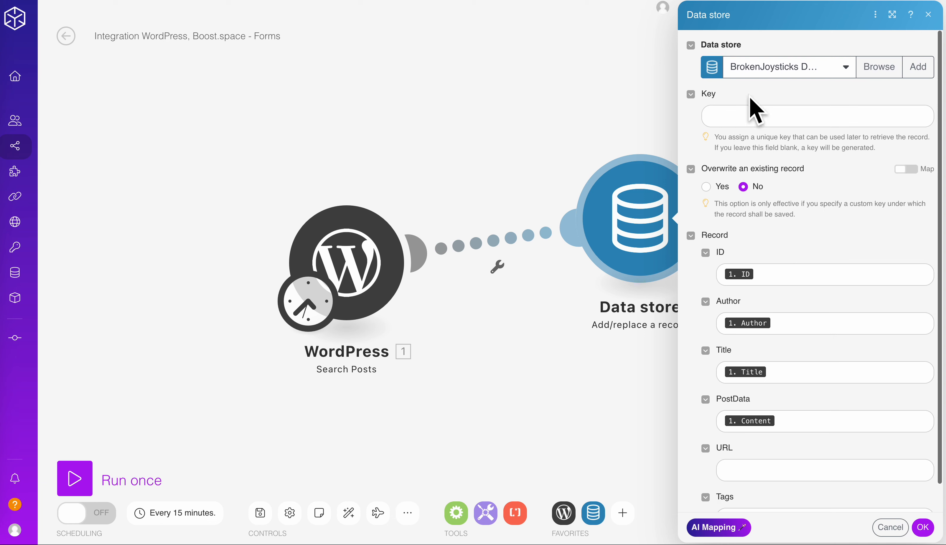
click(928, 15)
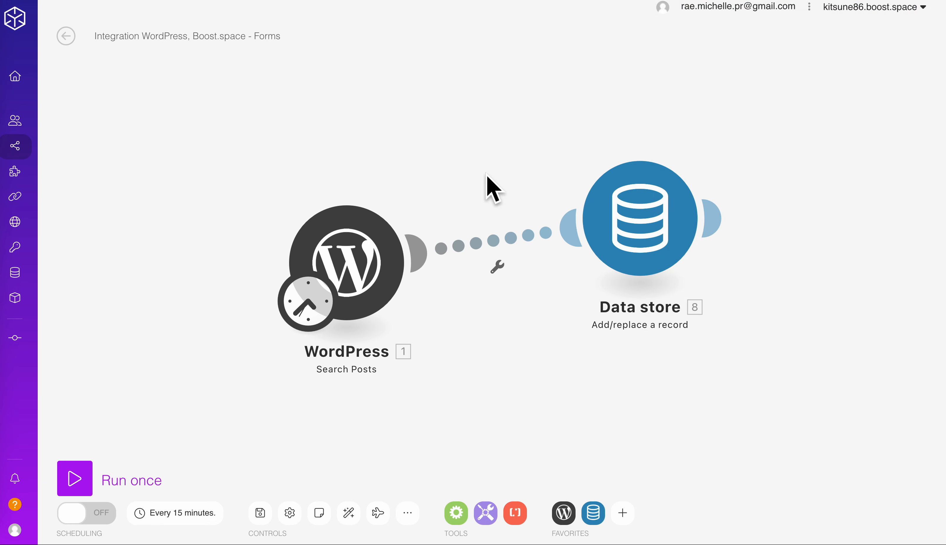
Step: In the WordPress Search Posts module, choose the existing My WordPress connection and set the type to Posts
click(368, 255)
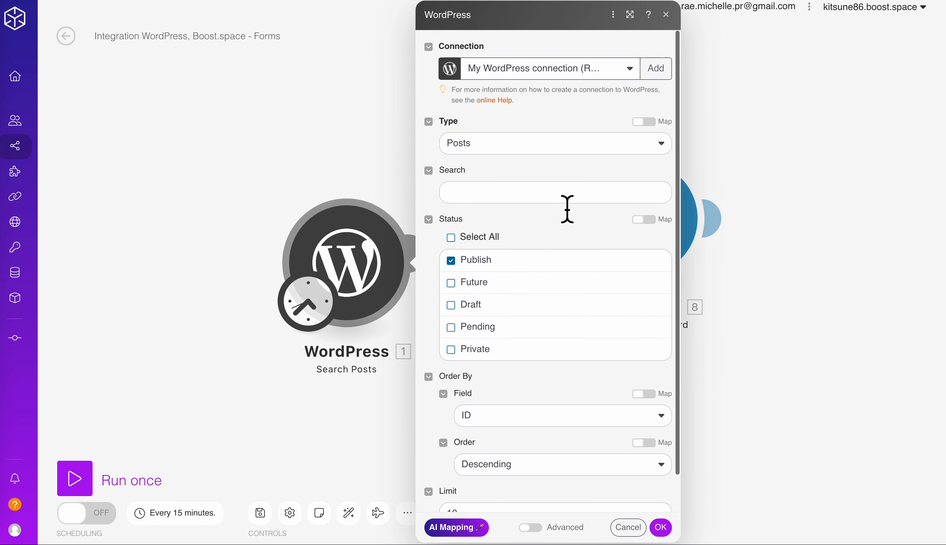
click(592, 69)
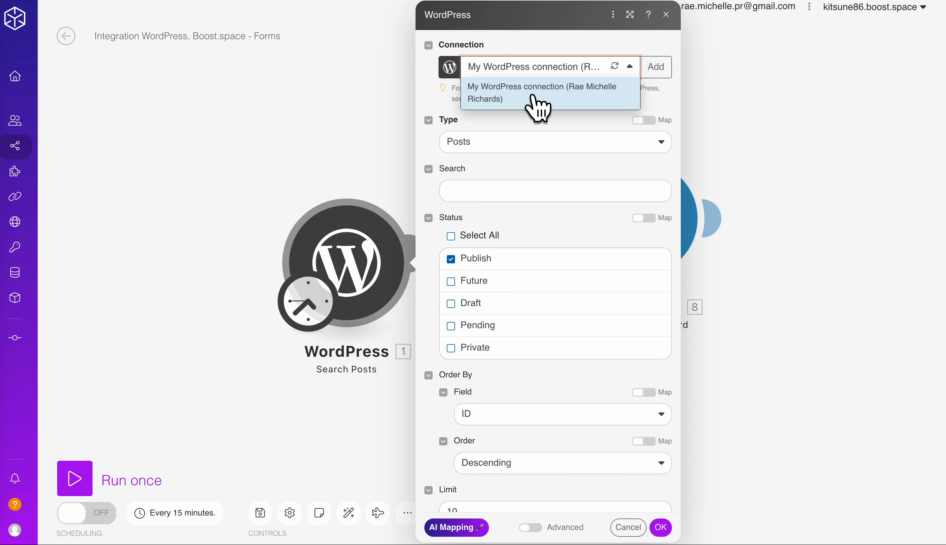
click(576, 99)
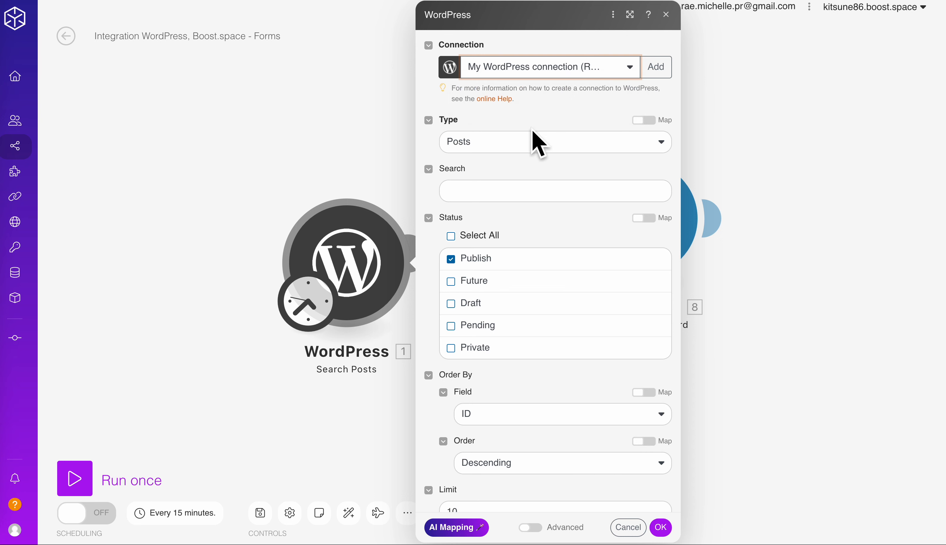
click(530, 142)
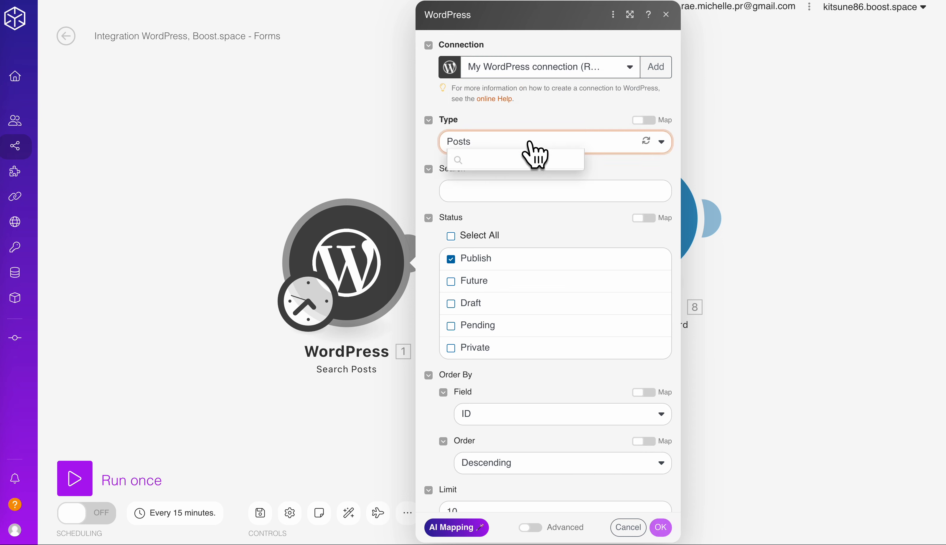
click(482, 150)
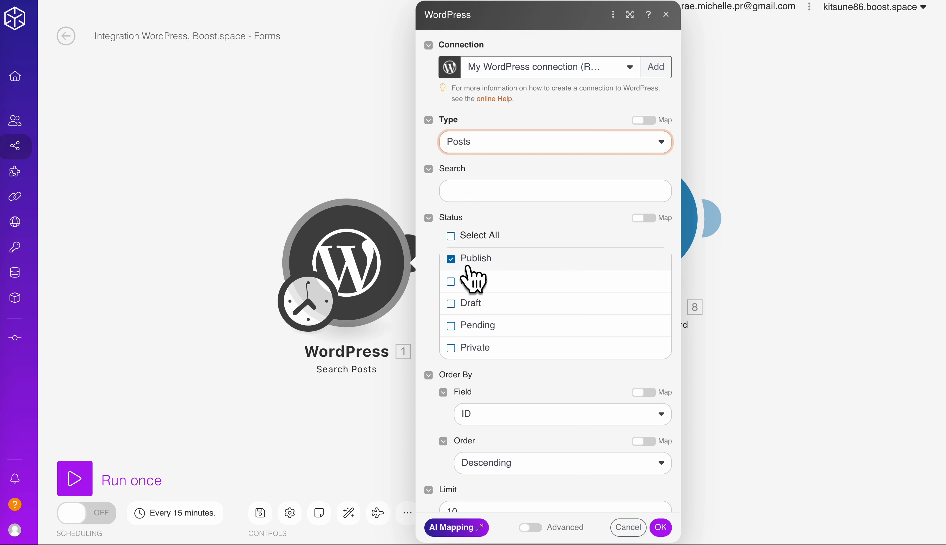
Step: Set the limit of posts to return to 3000 in the WordPress module
scroll(504, 281, down, 2)
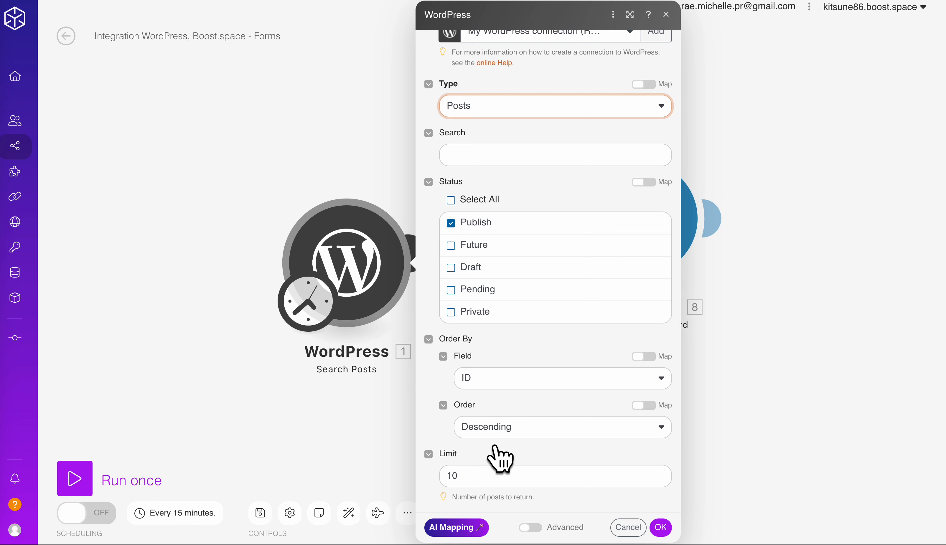
click(490, 493)
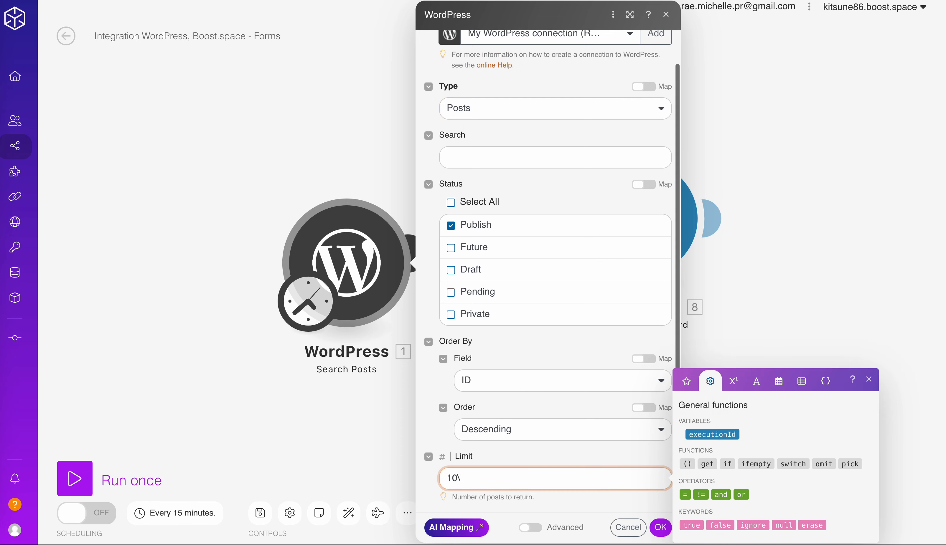
key(BackSpace)
key(BackSpace)
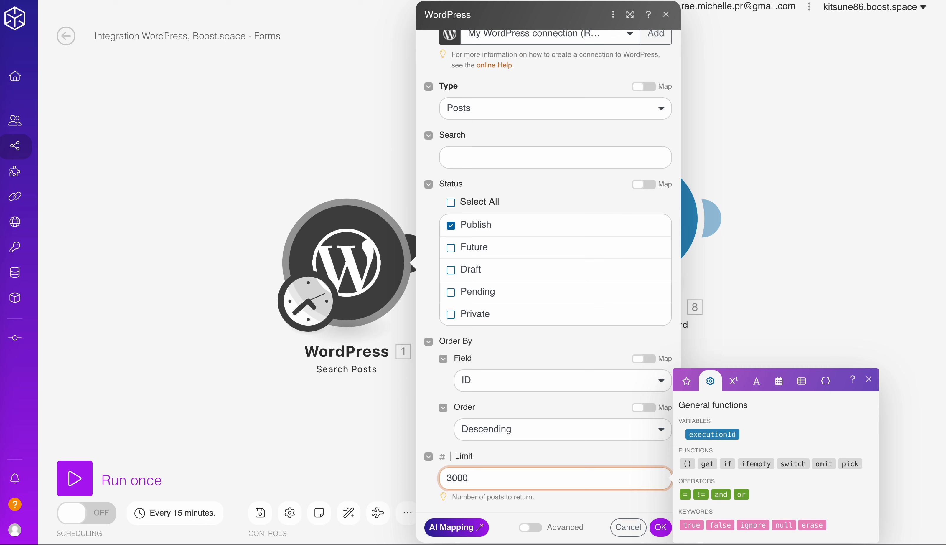
Step: Review the type, search, status, order and limit settings of the WordPress module and close its settings
scroll(543, 338, up, 2)
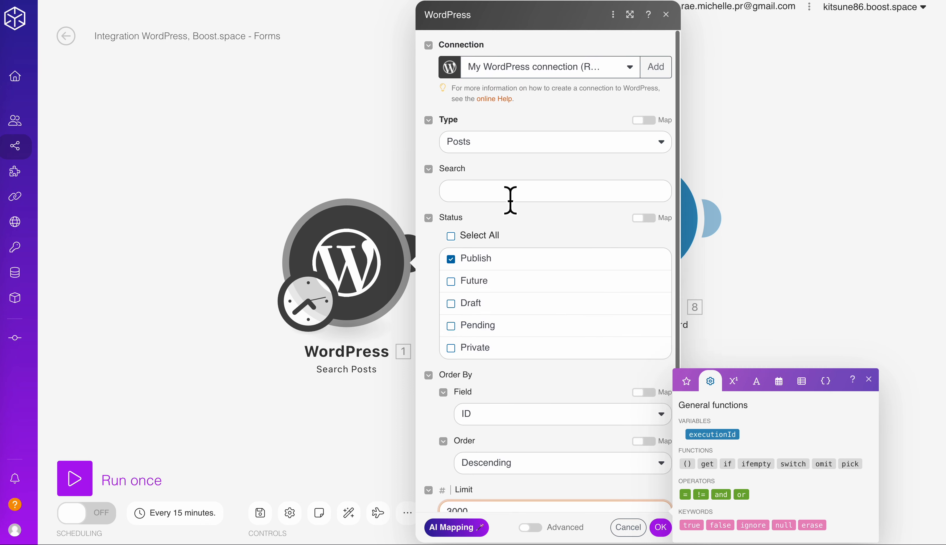
click(504, 151)
click(542, 145)
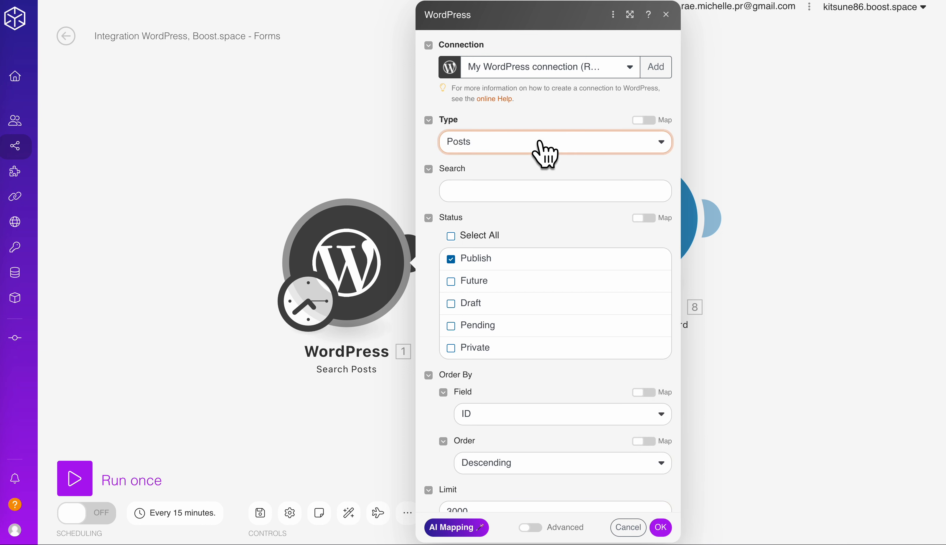
click(516, 202)
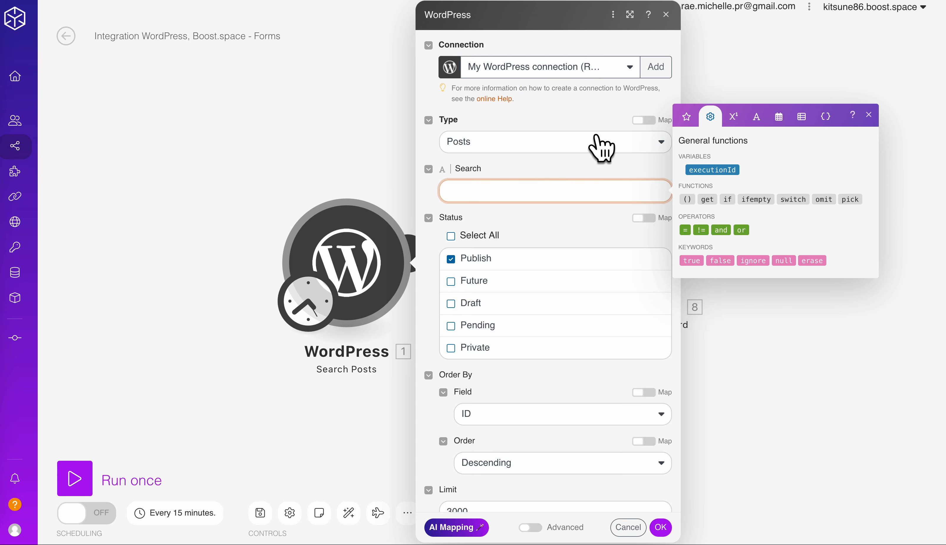
scroll(595, 137, up, 2)
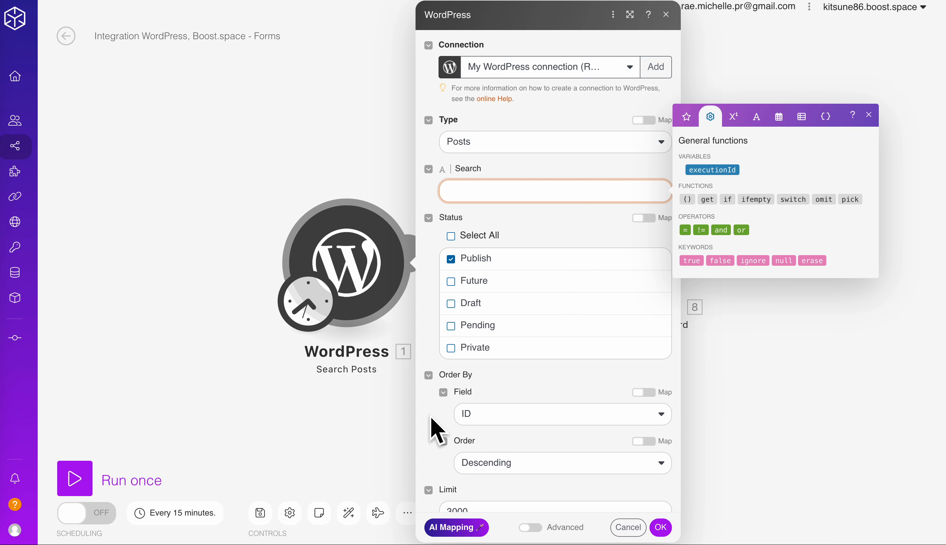
scroll(431, 422, down, 1)
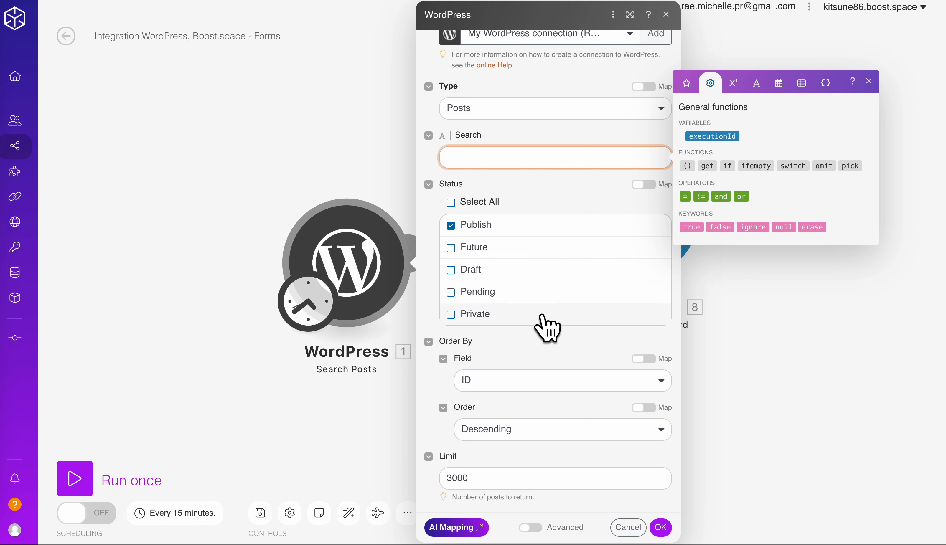
scroll(609, 213, down, 1)
scroll(609, 212, up, 2)
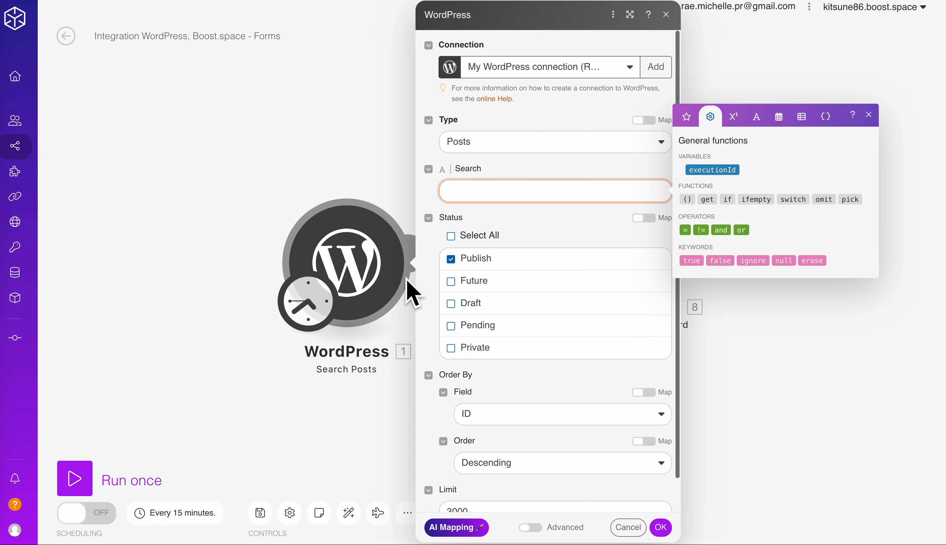
click(647, 523)
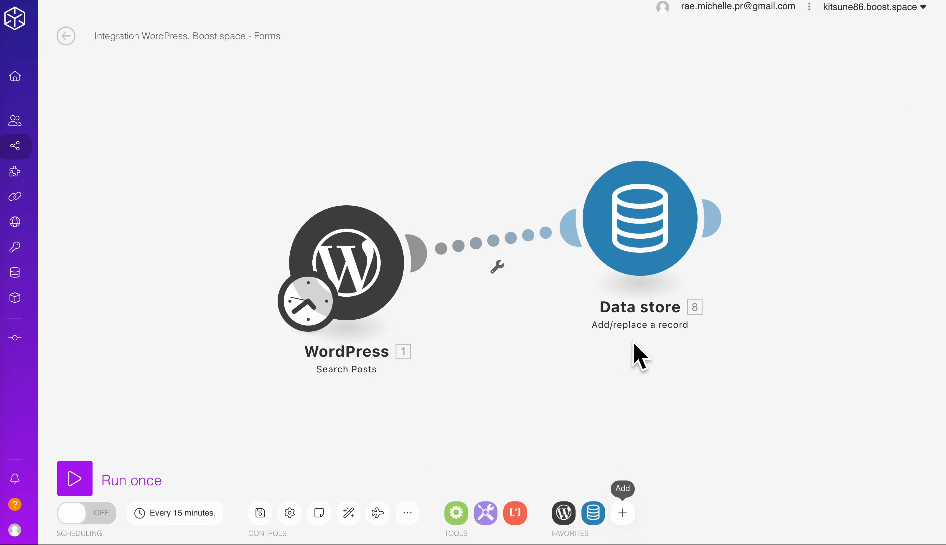
Step: Review the key, overwrite and mapped record fields in the Data store module's settings
click(637, 237)
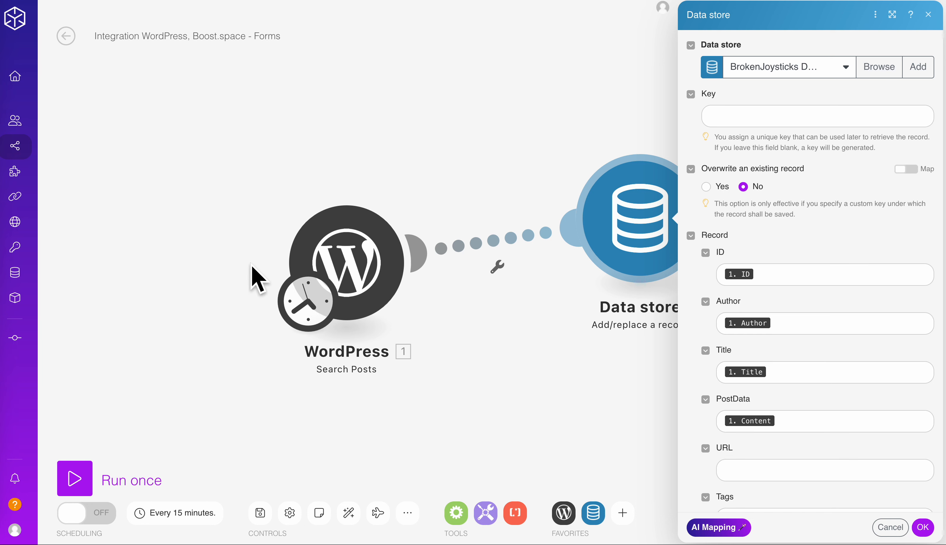
scroll(835, 264, down, 2)
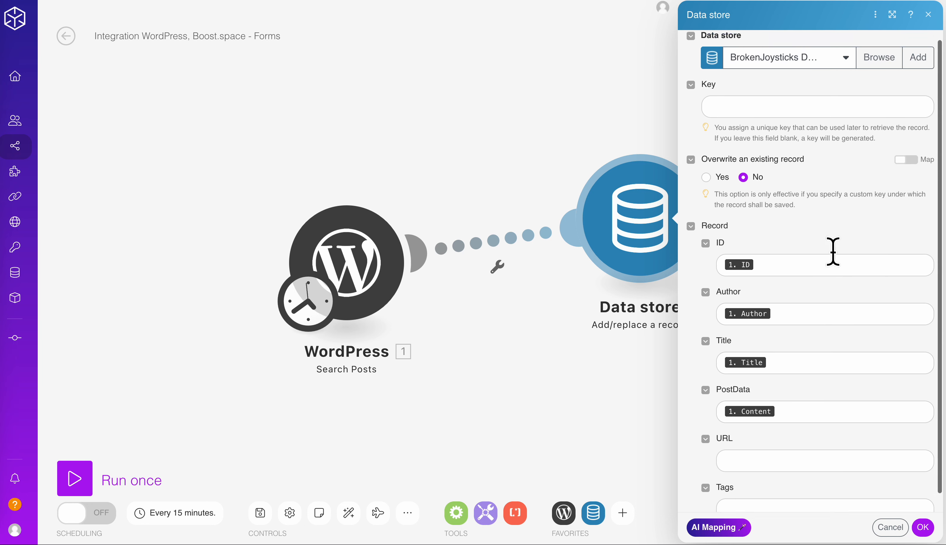
scroll(832, 249, up, 2)
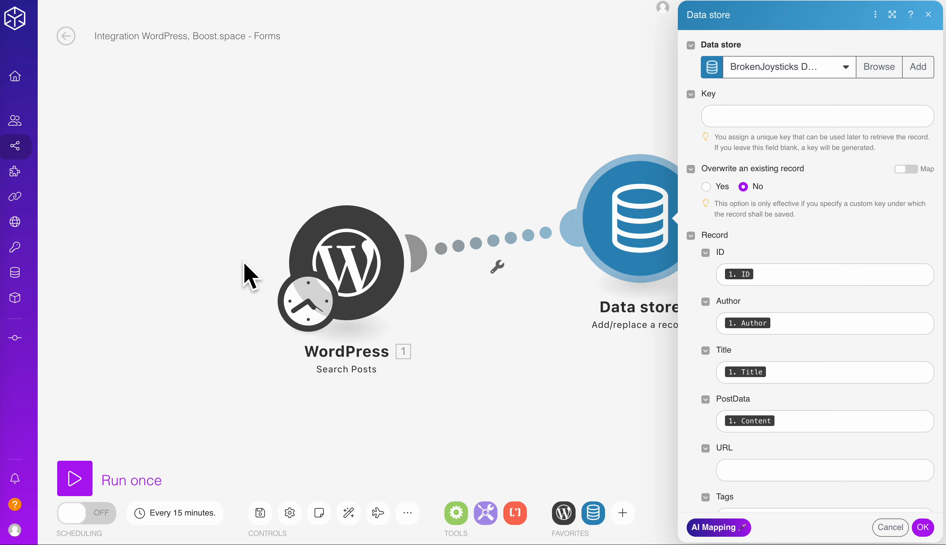
Step: Review the WordPress module's type, status and limit settings and the available Order By field options, and close its settings
click(372, 268)
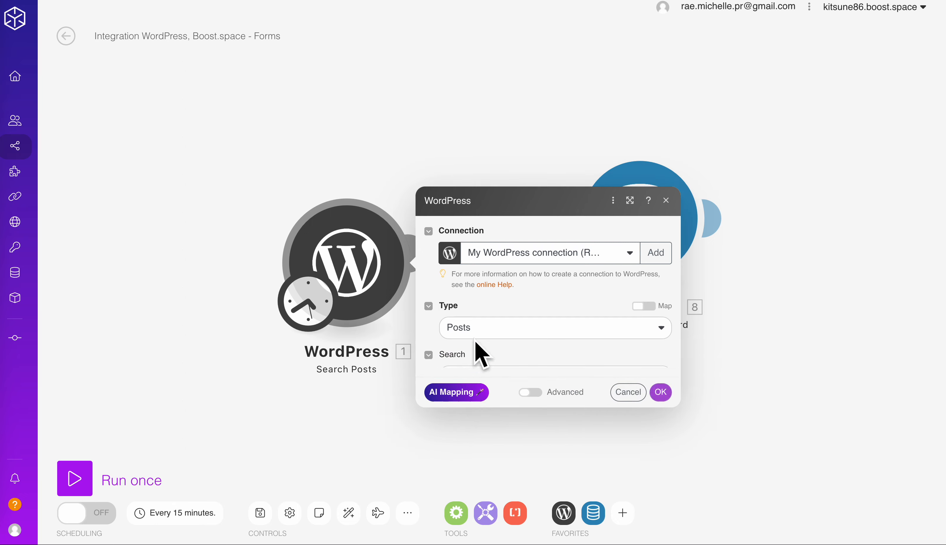
scroll(579, 329, down, 1)
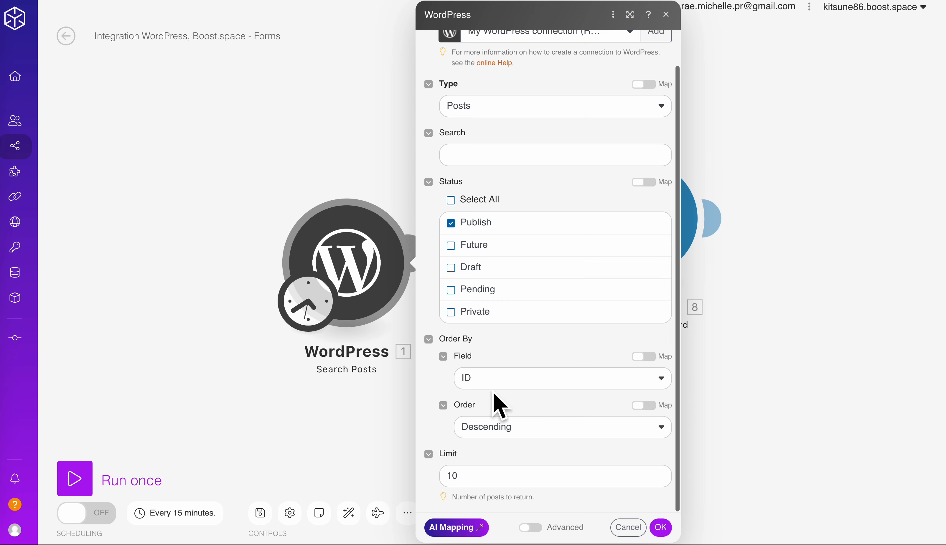
click(536, 380)
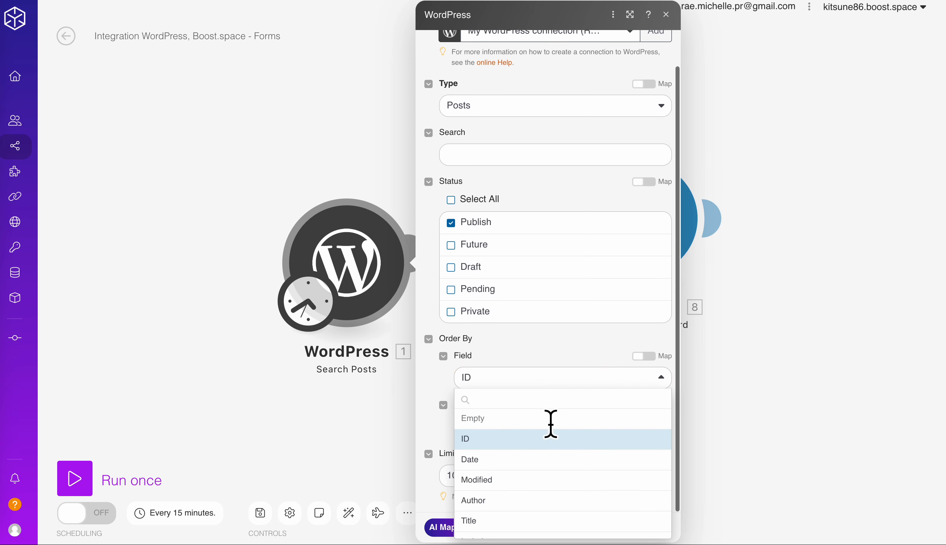
click(830, 376)
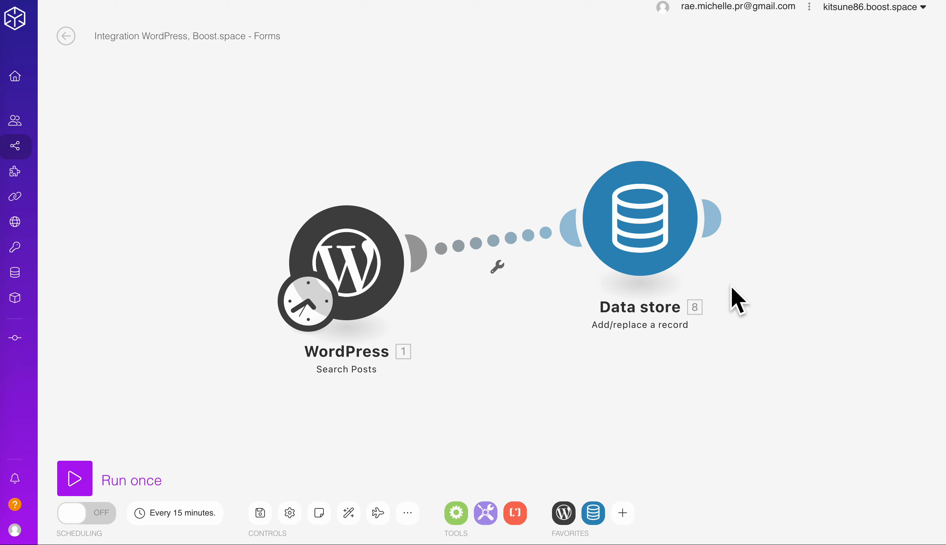
Step: Examine the WordPress Search Posts items available for mapping to the ID field of the Data store record
click(683, 253)
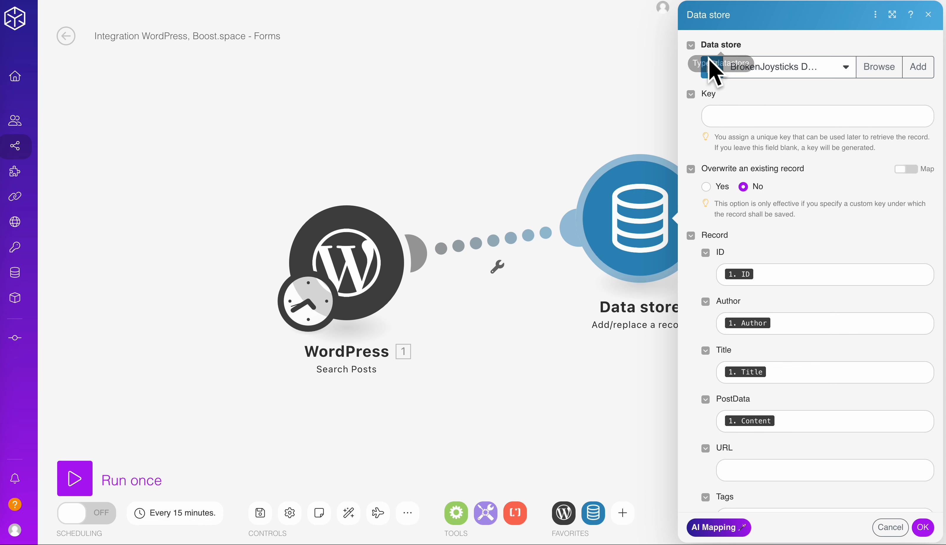
scroll(754, 274, down, 1)
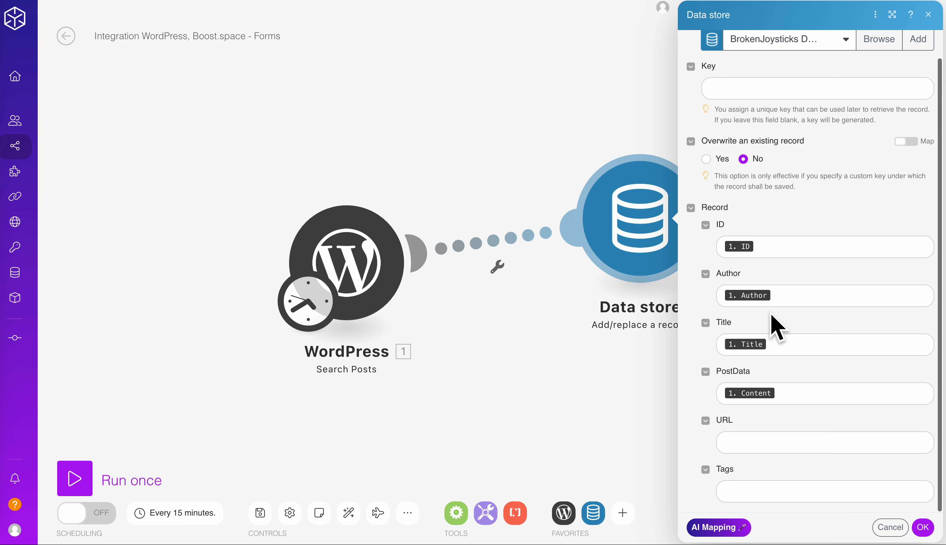
click(770, 260)
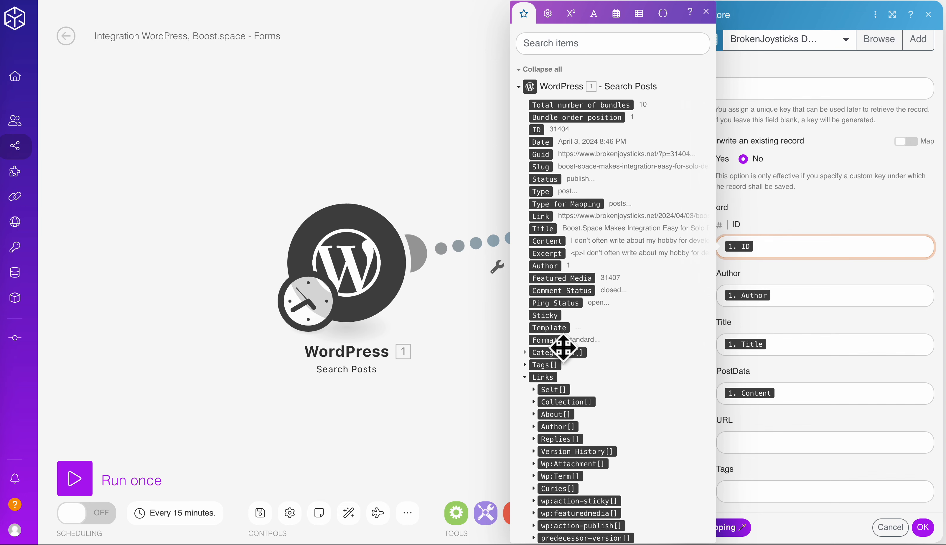
scroll(563, 348, down, 3)
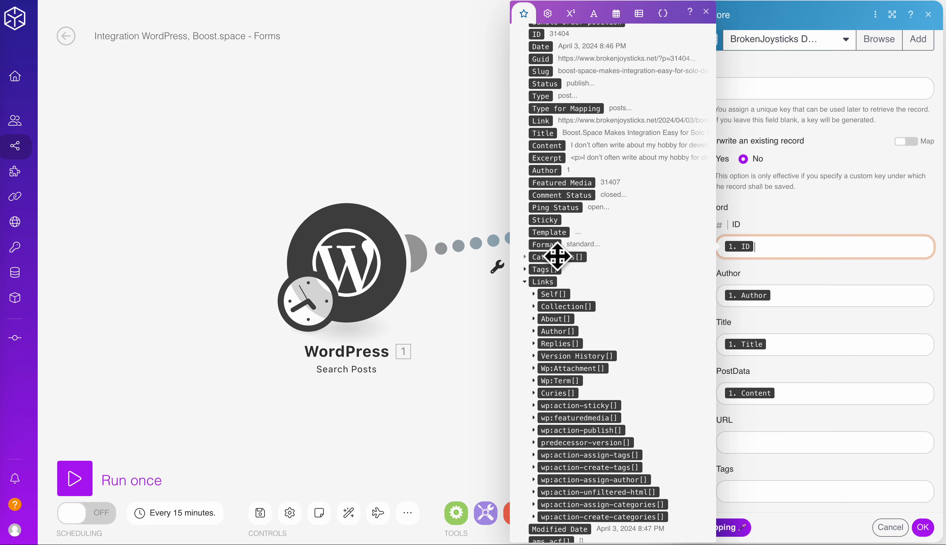
scroll(557, 256, down, 3)
scroll(555, 249, up, 5)
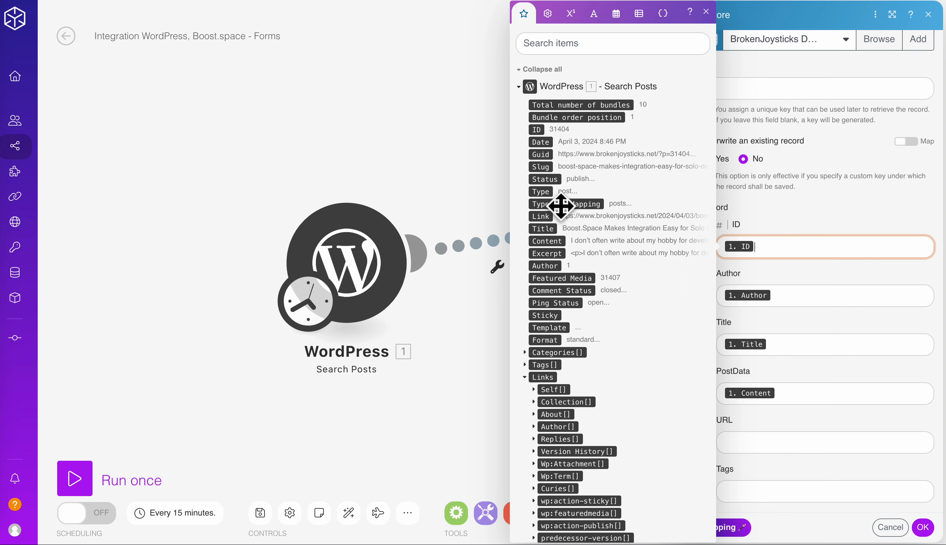
scroll(555, 390, down, 3)
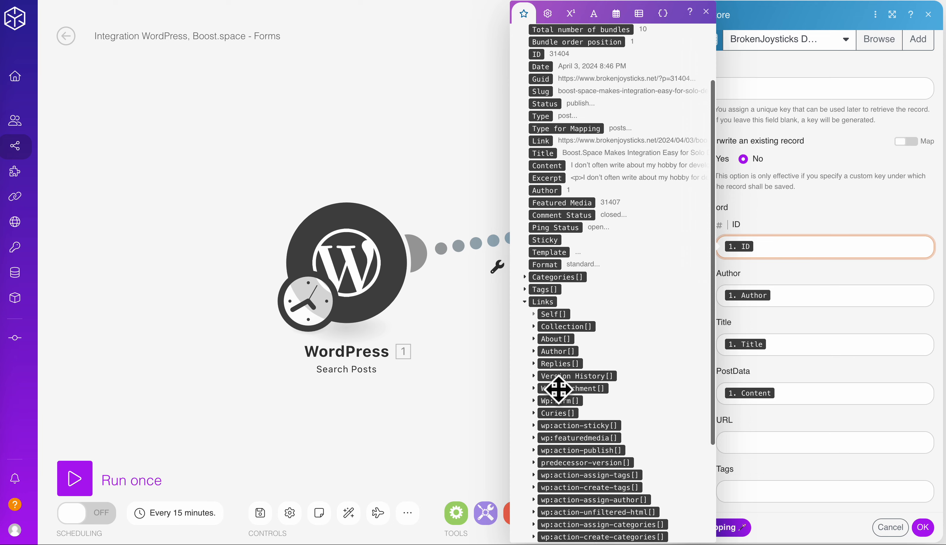
Step: Examine the mappable WordPress items for the Author and PostData fields and close the Data store module's settings
click(840, 297)
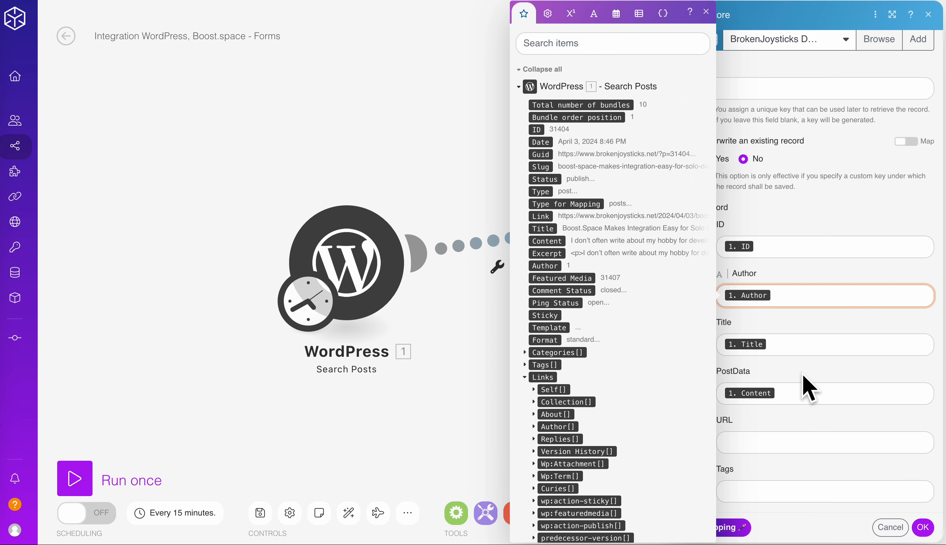
click(809, 400)
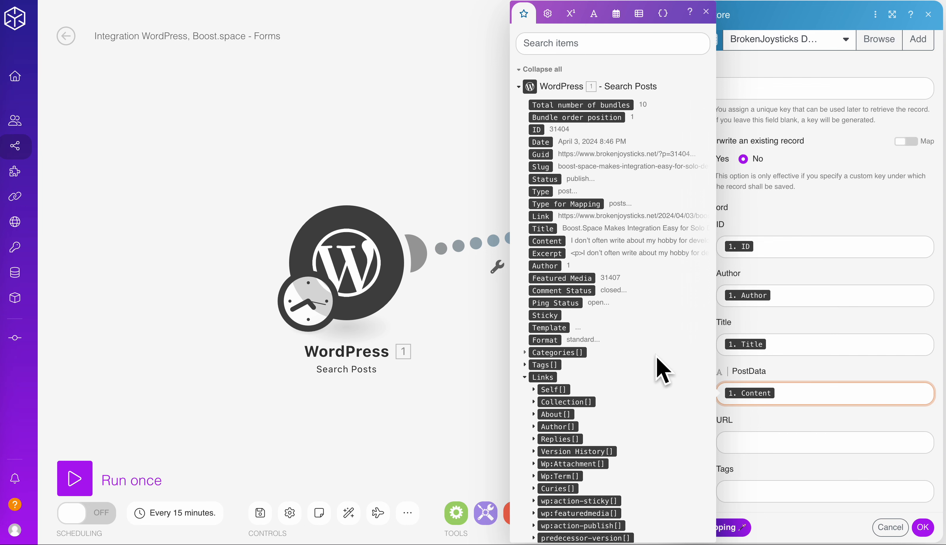
scroll(657, 356, down, 1)
scroll(657, 356, up, 1)
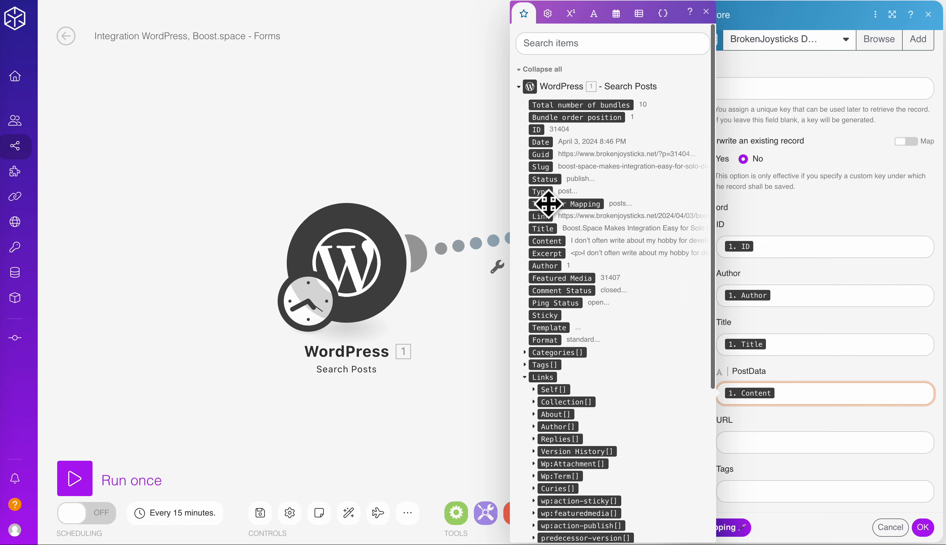
scroll(544, 230, down, 6)
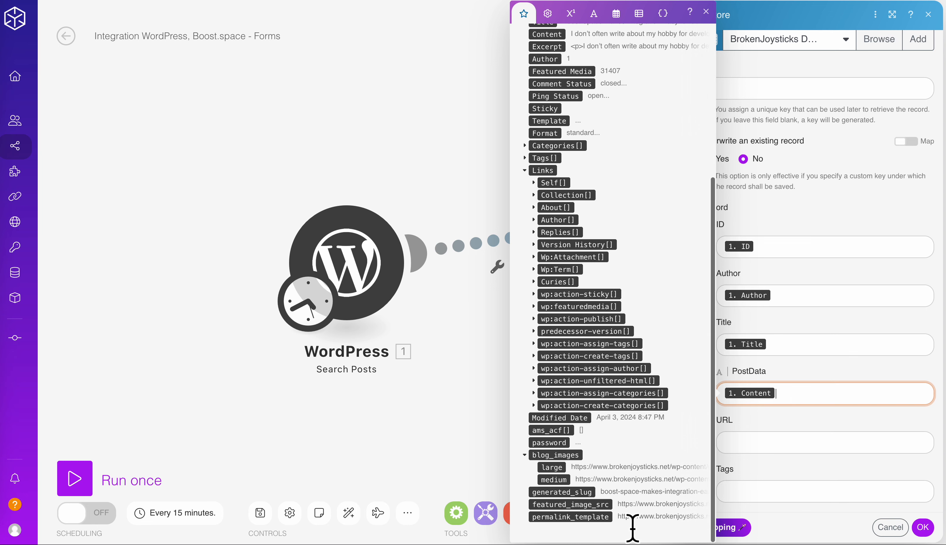
scroll(883, 407, up, 1)
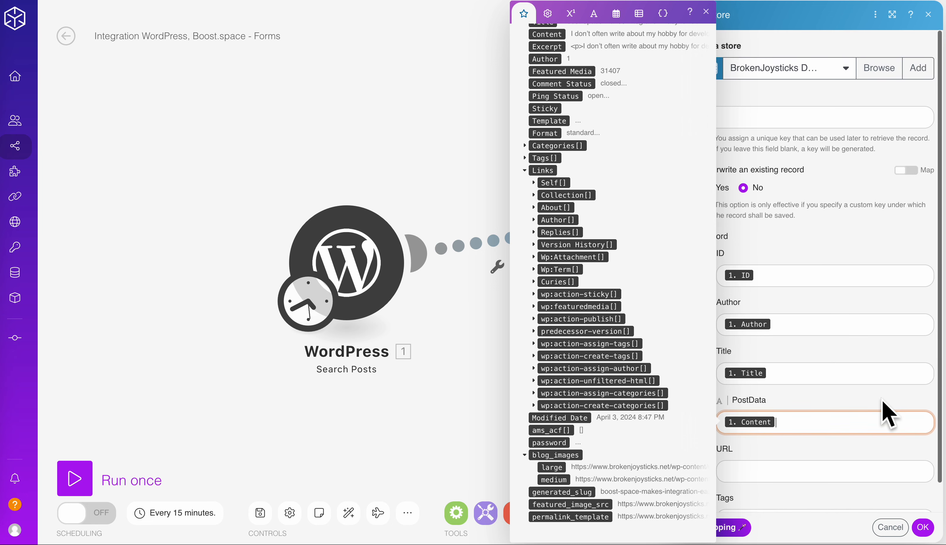
click(864, 222)
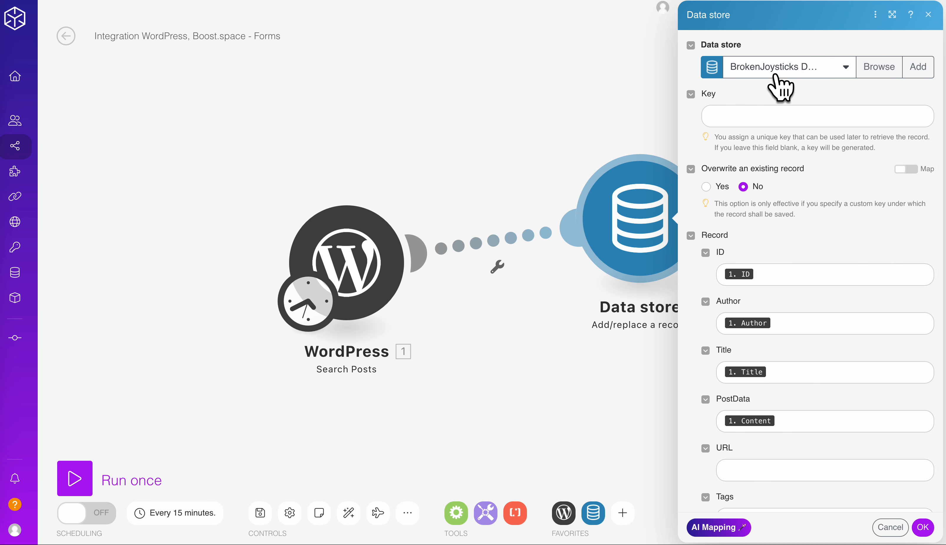
click(474, 200)
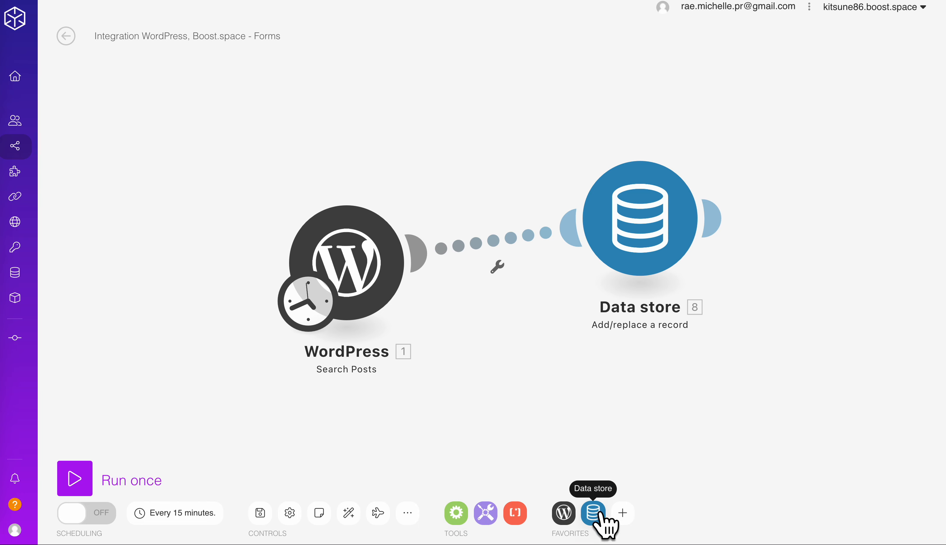
Step: Browse the BrokenJoysticks Data store from the Data store module and look through the first page of records
click(612, 259)
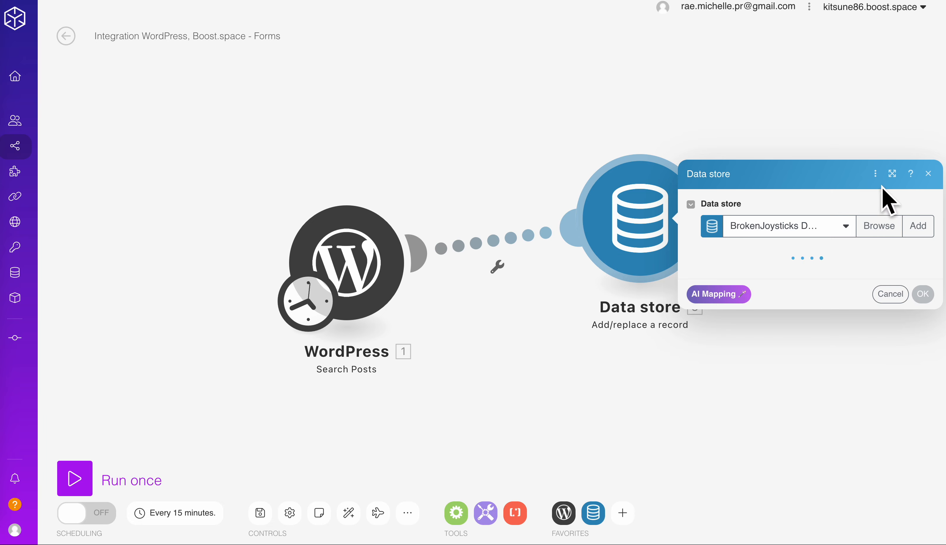
click(871, 68)
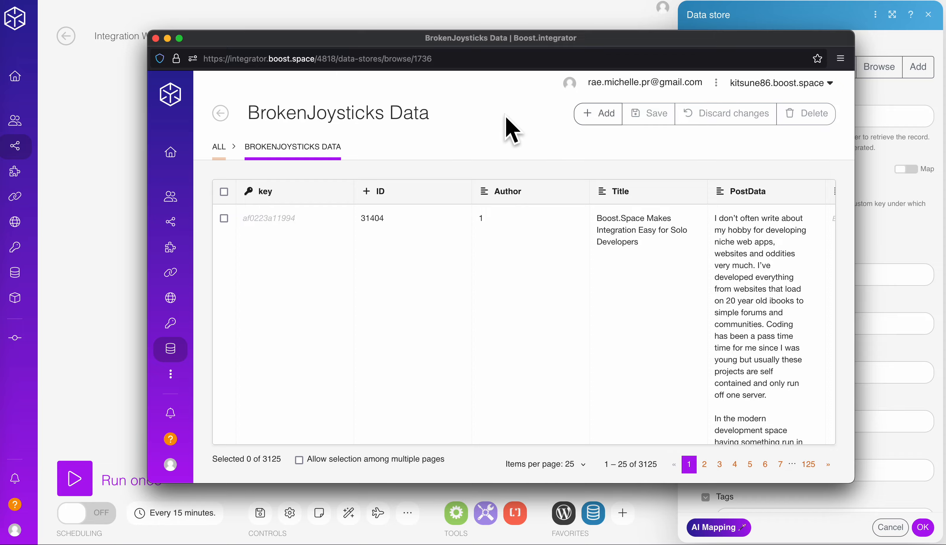
click(762, 240)
scroll(762, 239, down, 15)
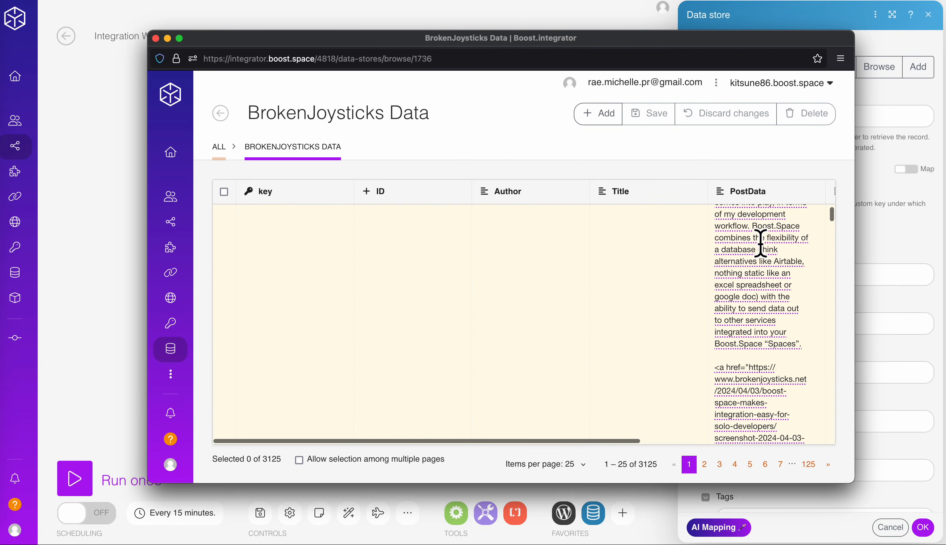
scroll(761, 239, down, 15)
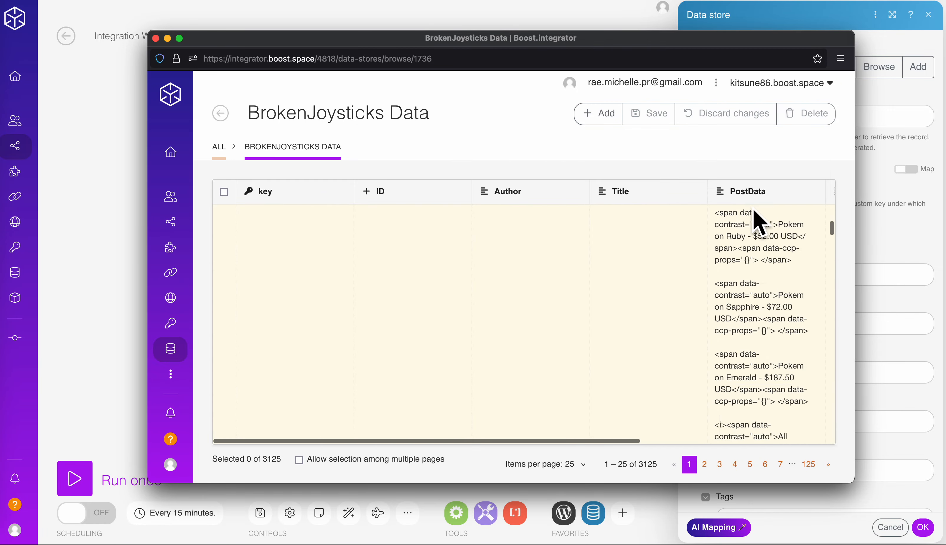
scroll(753, 211, down, 2)
scroll(740, 319, down, 8)
scroll(741, 321, down, 15)
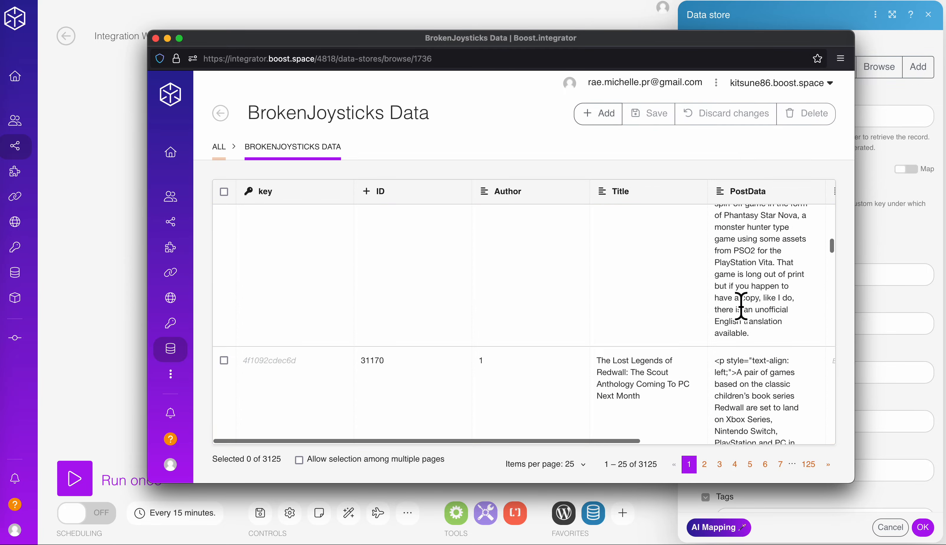
scroll(741, 303, down, 15)
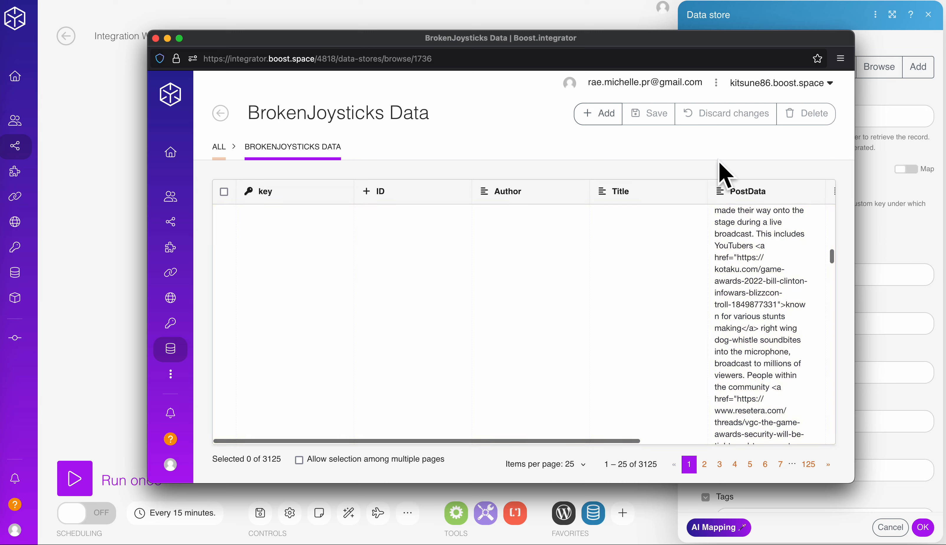
scroll(688, 349, down, 15)
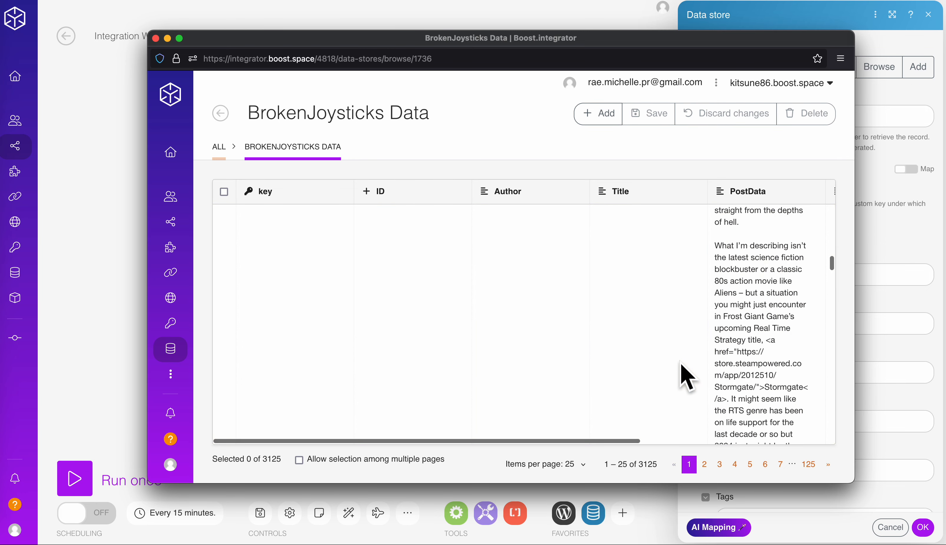
Step: Examine the key, ID, author, title and post content of the Frost Giant Studios Stormgate record
scroll(686, 377, up, 3)
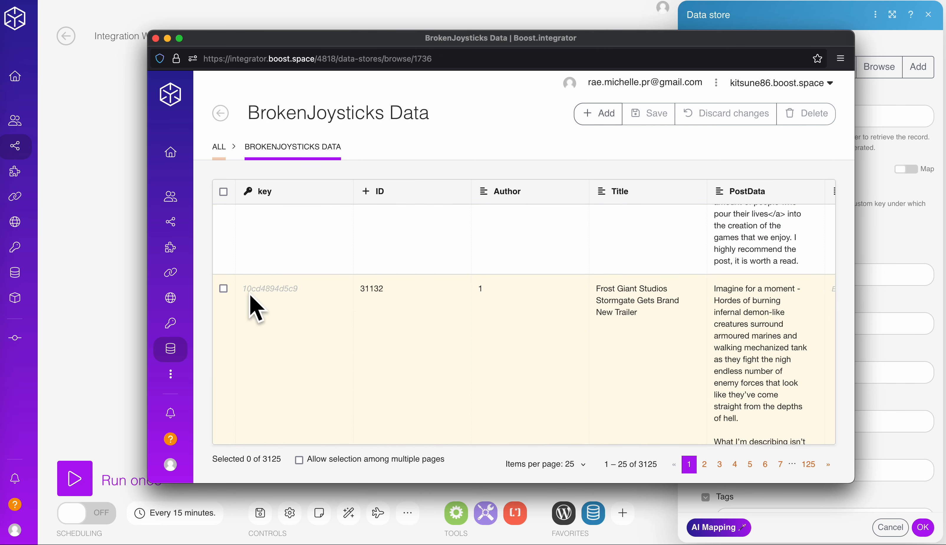
scroll(287, 298, up, 2)
scroll(288, 296, down, 4)
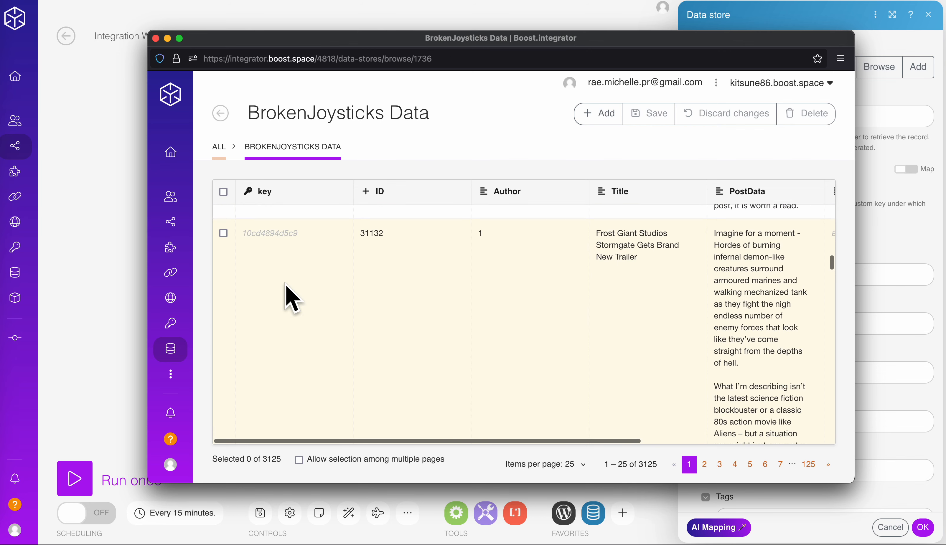
scroll(286, 288, up, 1)
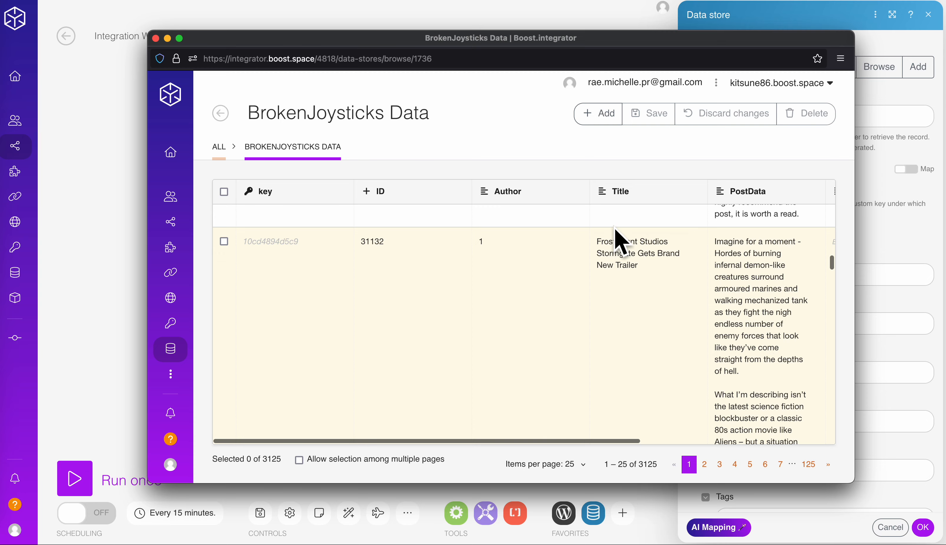
scroll(711, 327, down, 15)
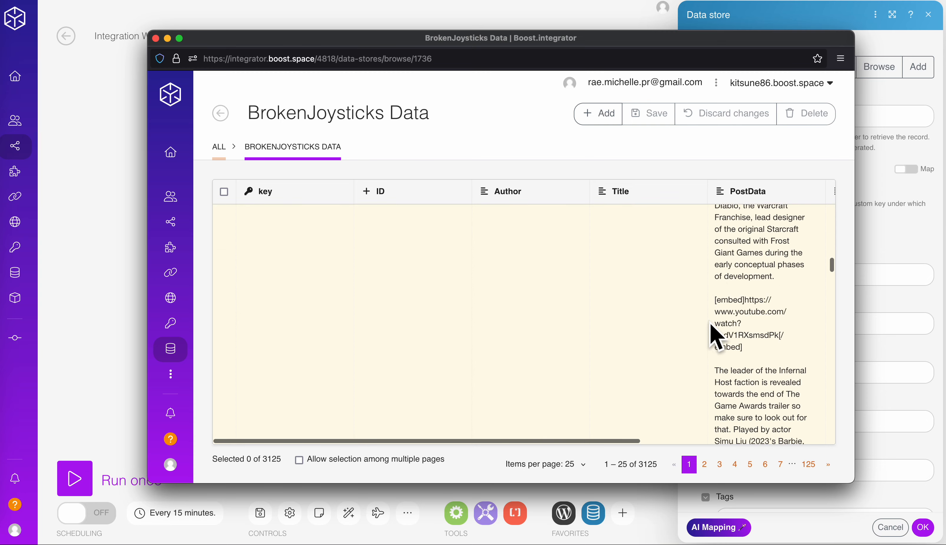
scroll(711, 327, down, 5)
Step: Go to page 125 of the data store and look through its post records
click(808, 466)
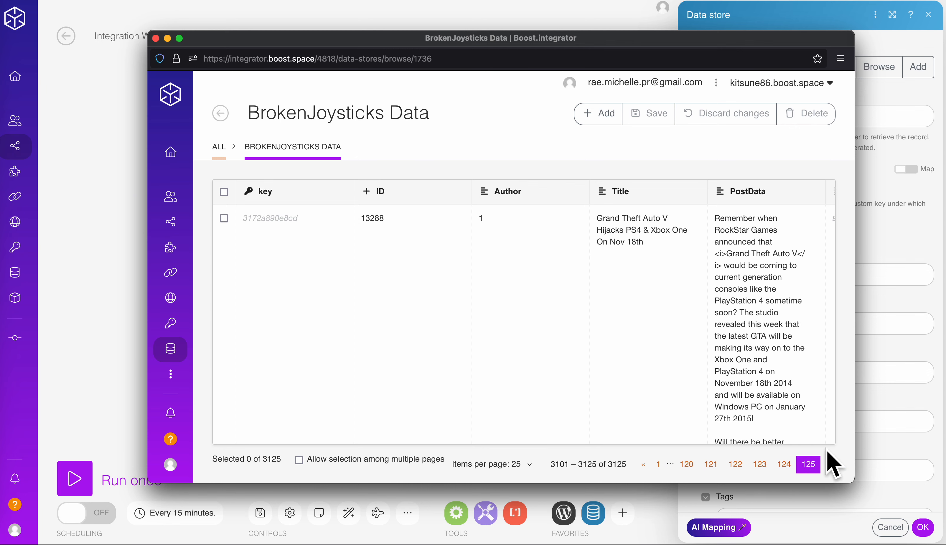
scroll(507, 272, down, 5)
scroll(506, 273, up, 6)
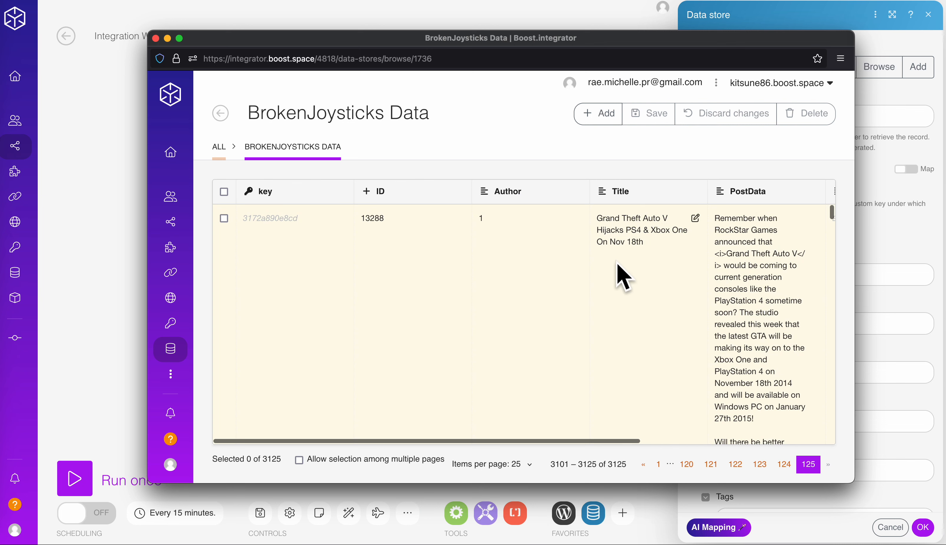
scroll(649, 285, down, 10)
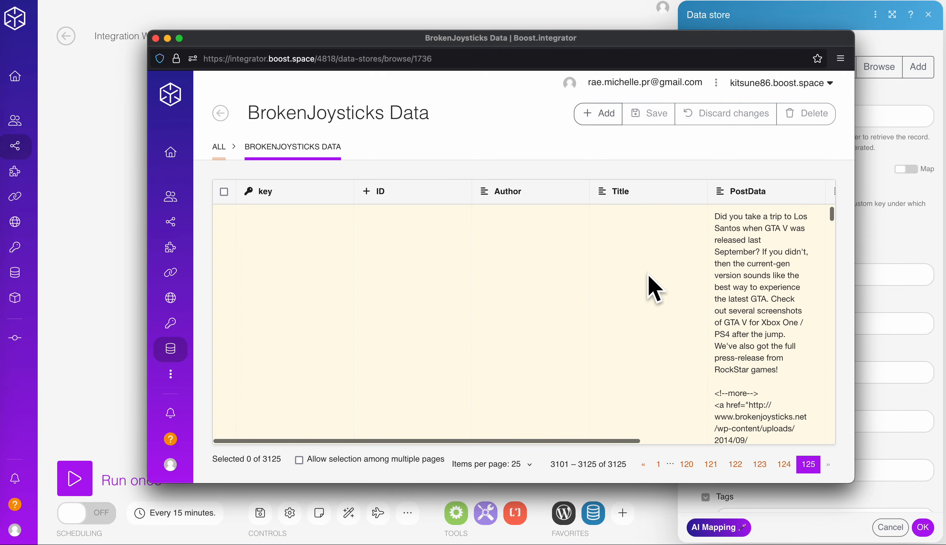
scroll(649, 276, down, 10)
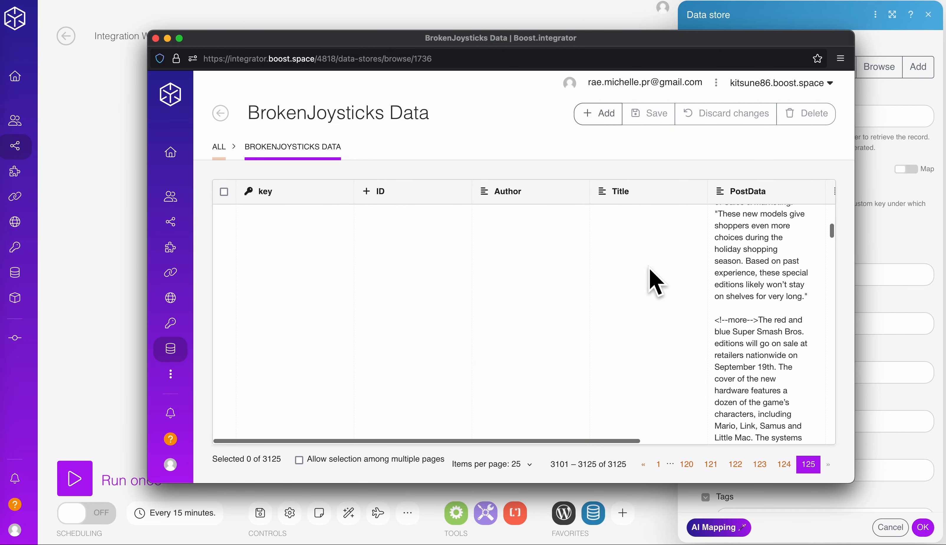
Step: Read further through the post content on the data store's last page and close the data store browser window
scroll(654, 284, down, 8)
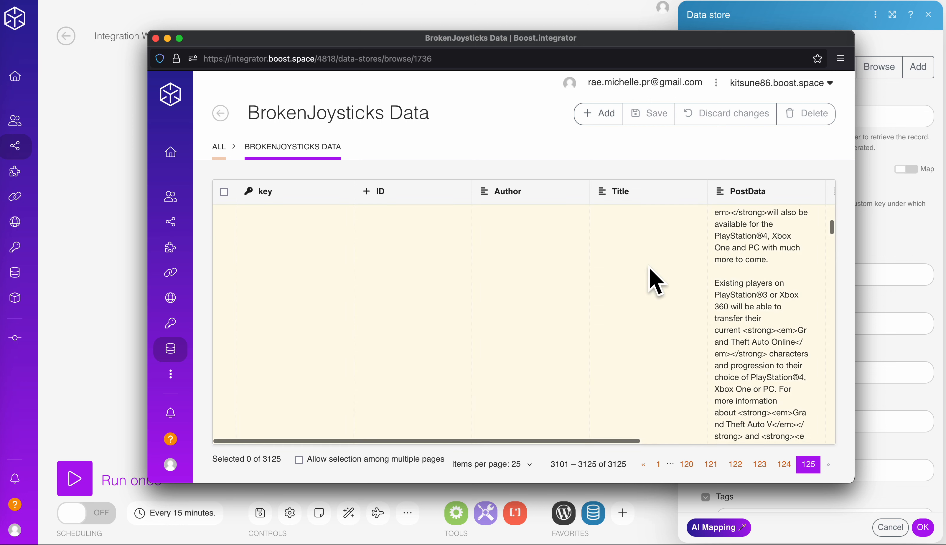
click(155, 38)
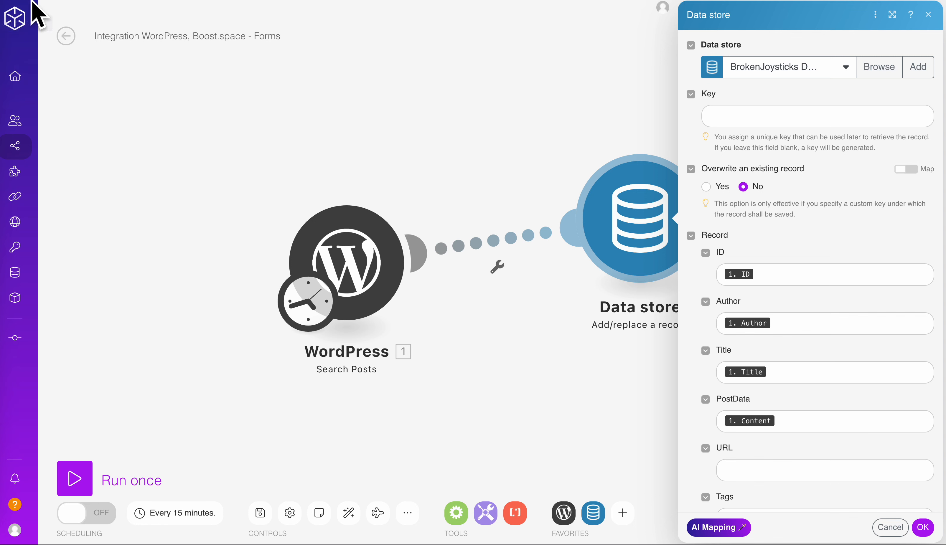
Step: Search Launchpad for the Screenshot app and open its capture controls over the integration scenario
mouse_move(7, 22)
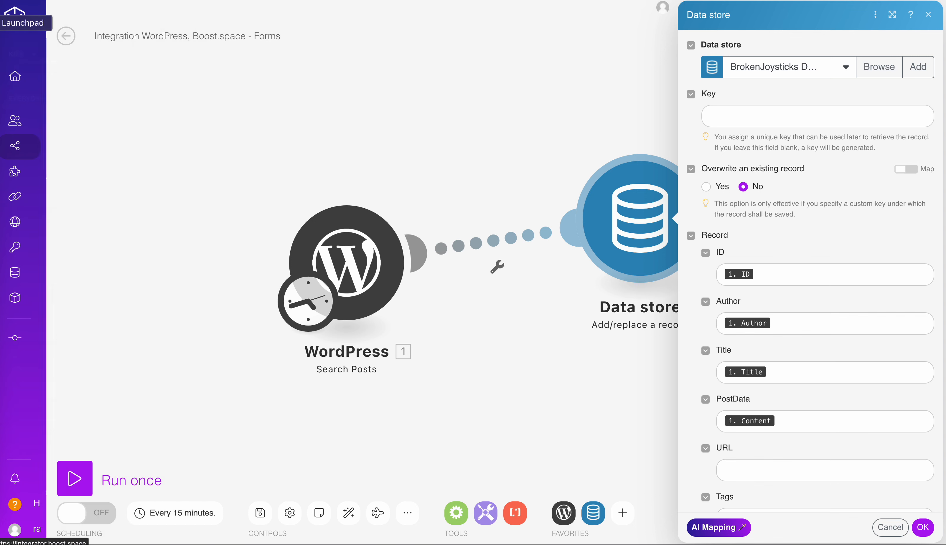
click(5, 22)
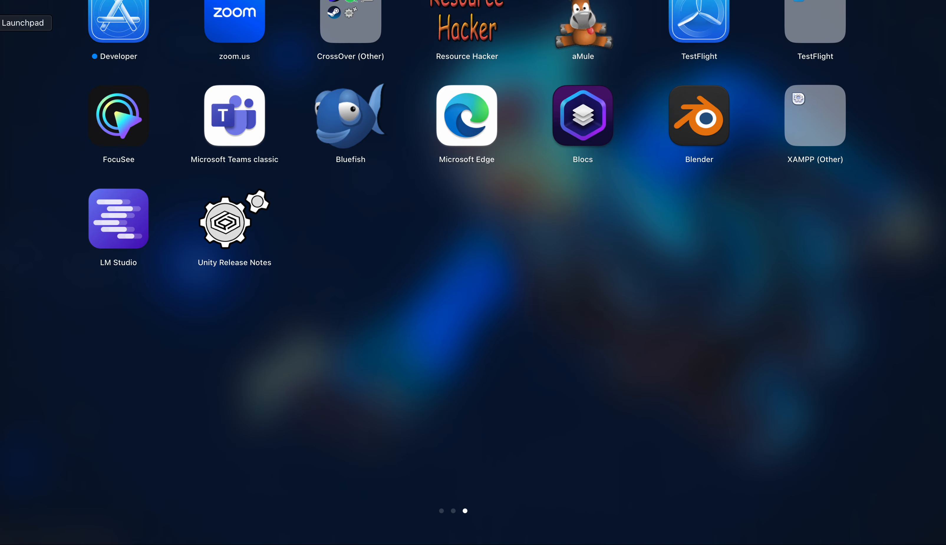
click(1, 22)
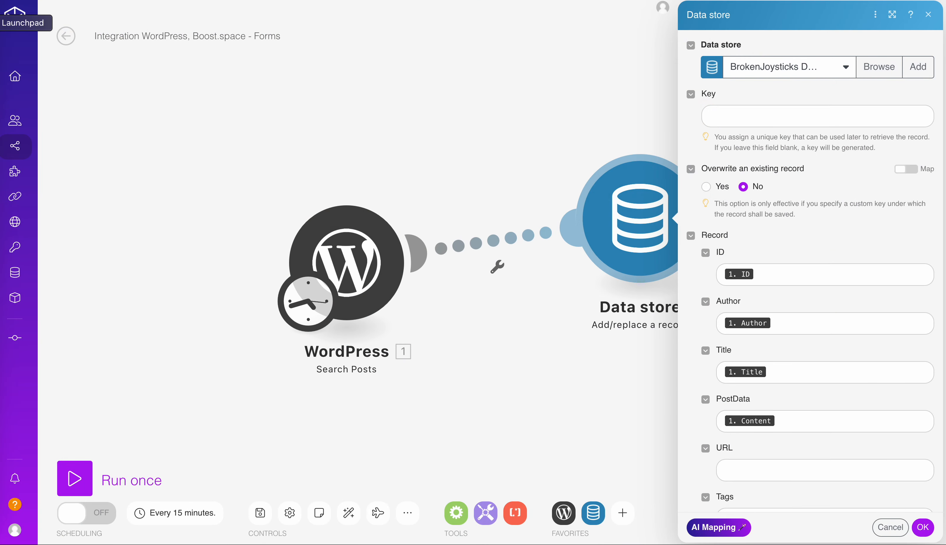
click(2, 22)
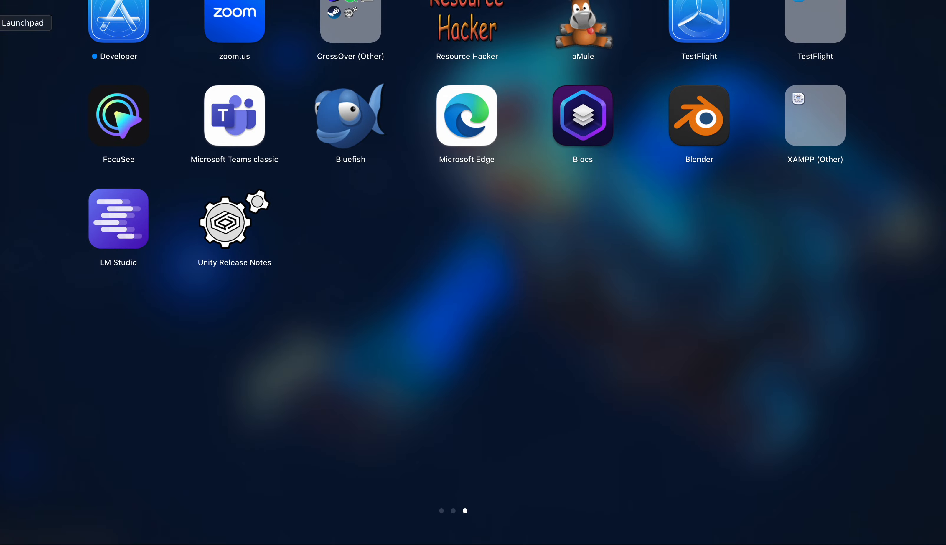
text(re)
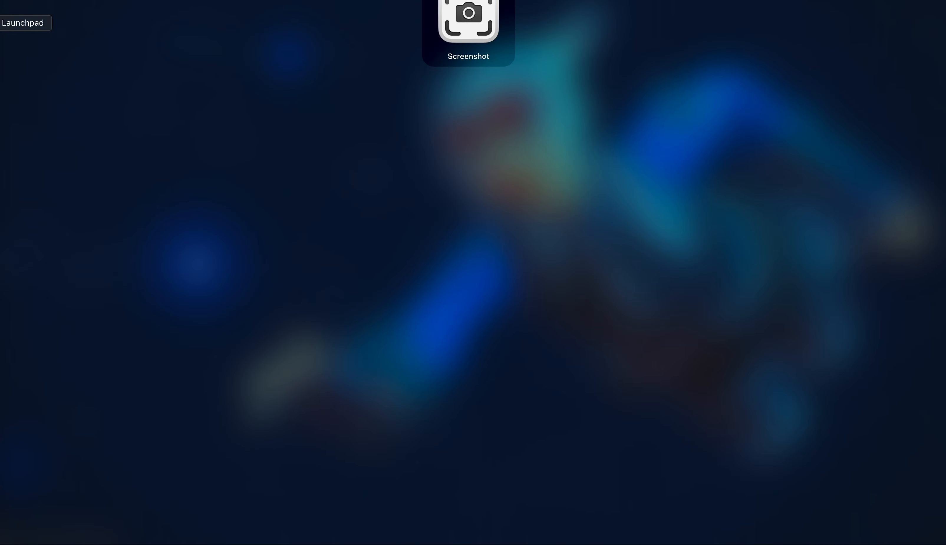
key(Return)
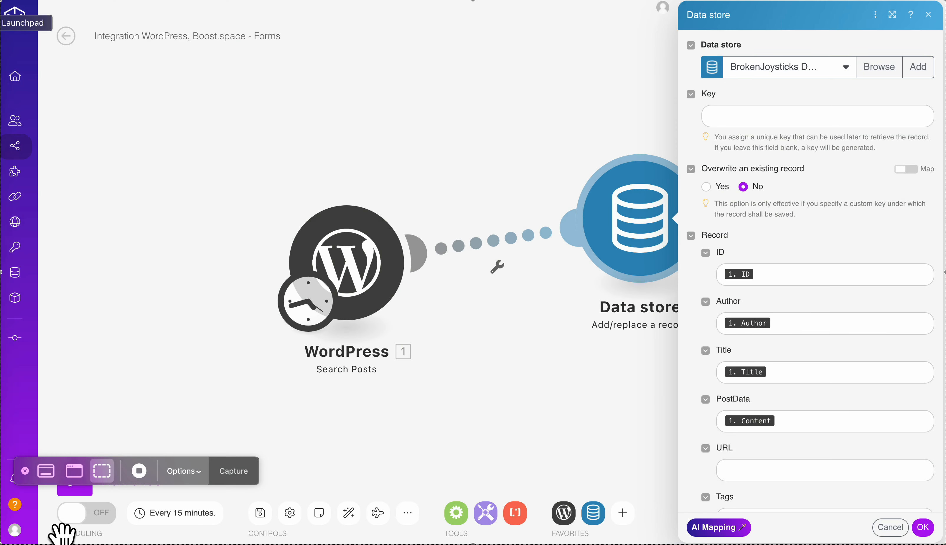